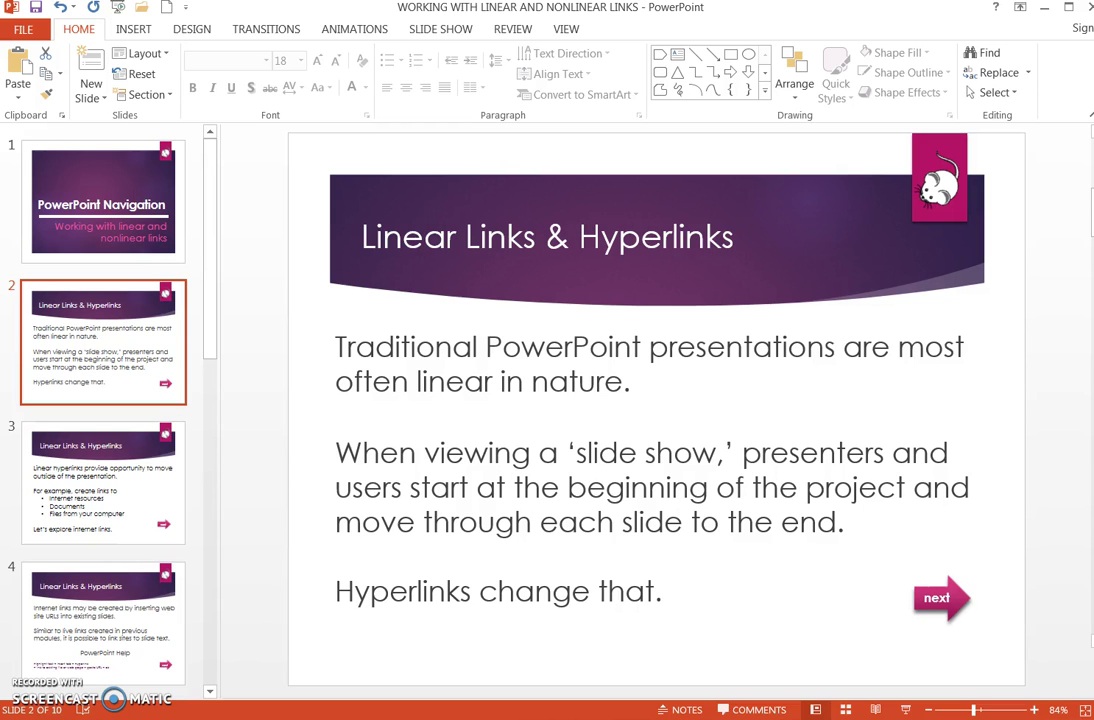
Move from slide 3 to slide 4, the slide on creating internet links
left_click(103, 482)
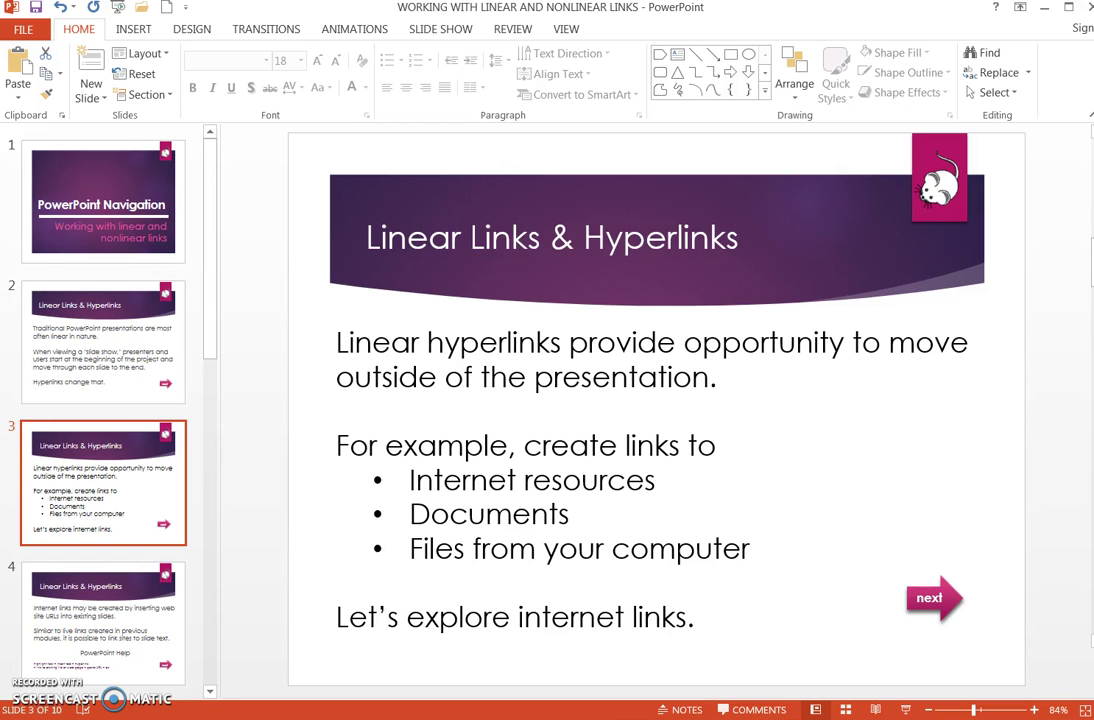
key("Down")
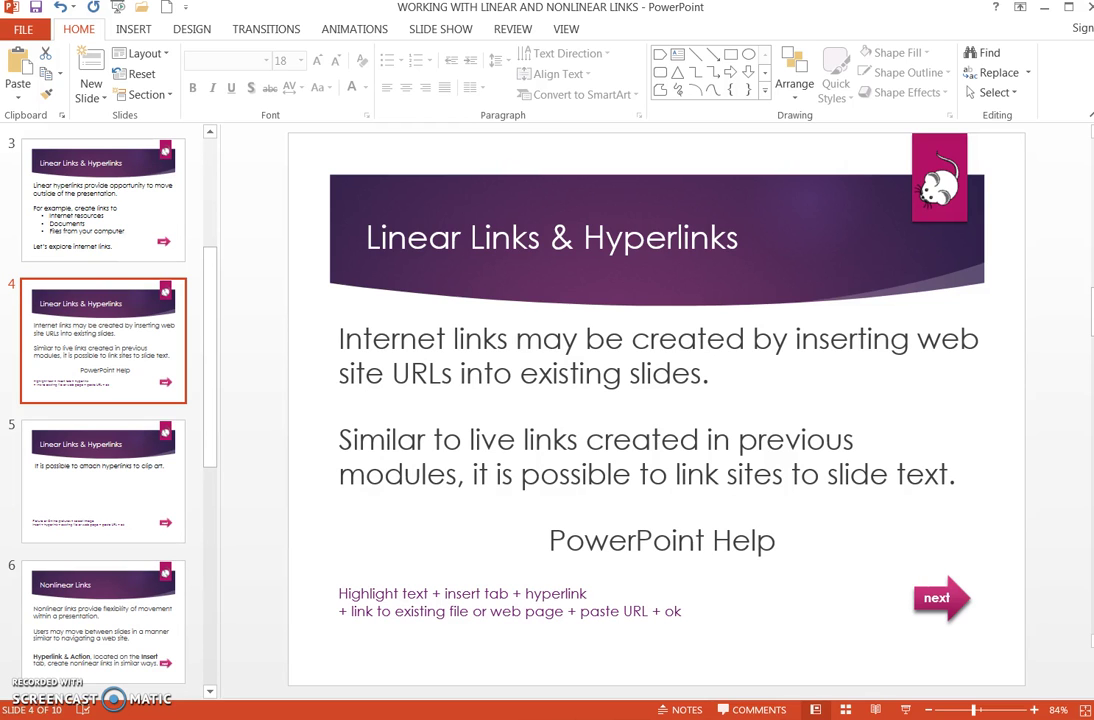
left_click(551, 546)
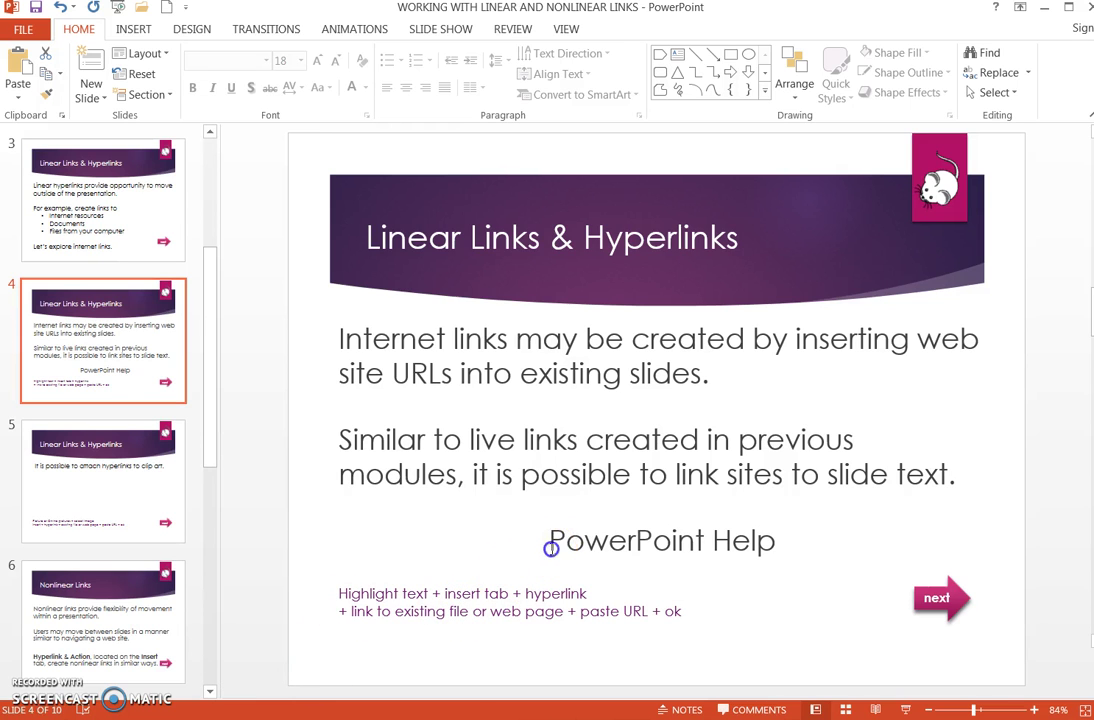
left_click_drag(551, 546, 764, 549)
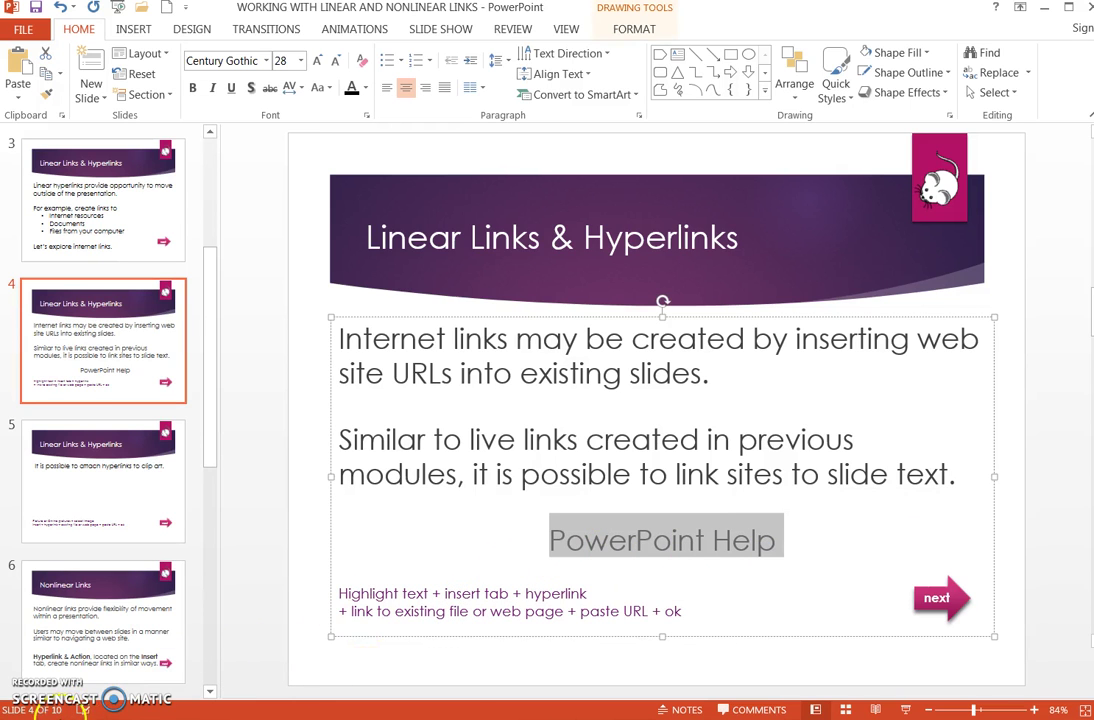
left_click(133, 29)
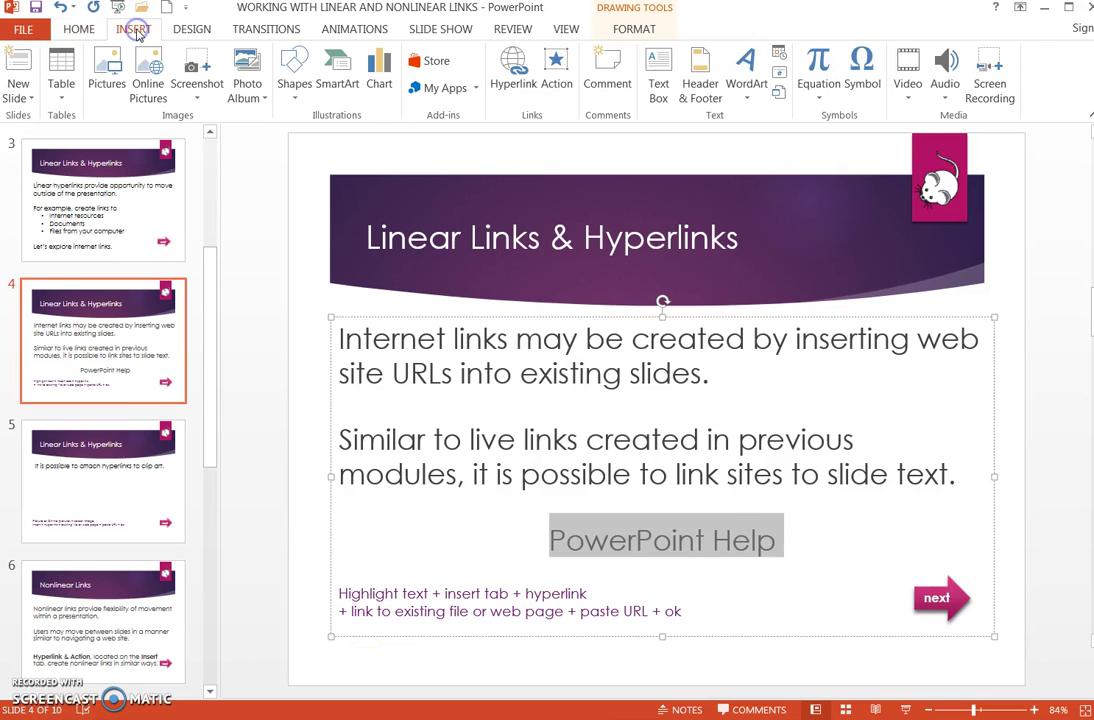
left_click(513, 70)
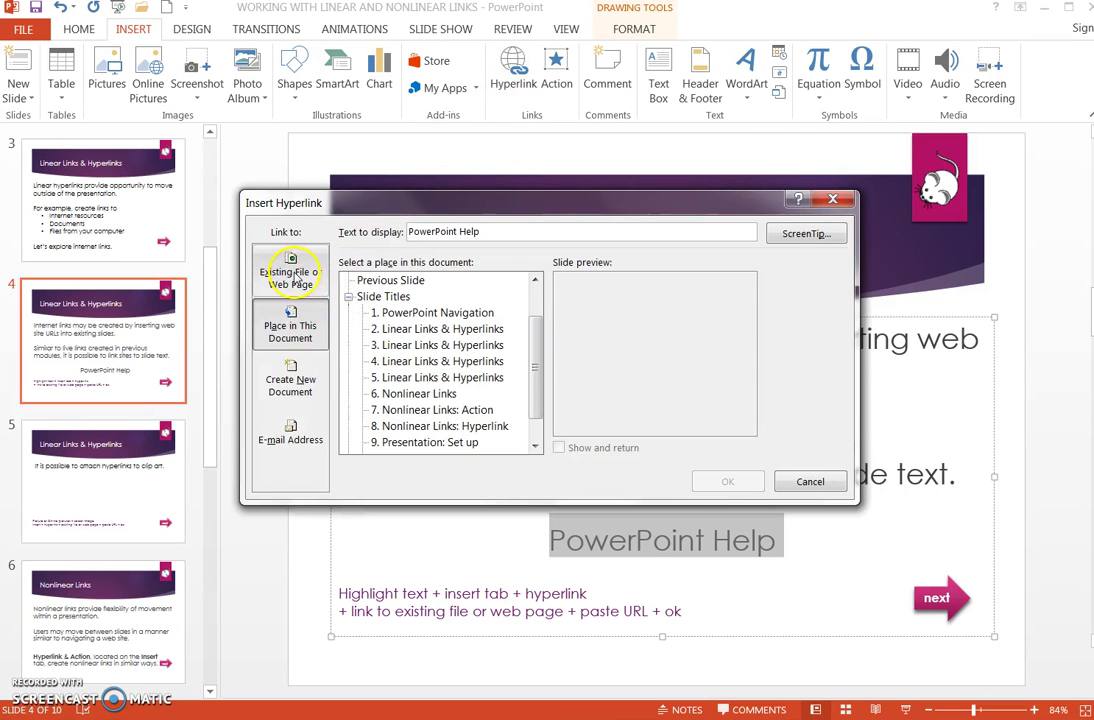
left_click(290, 272)
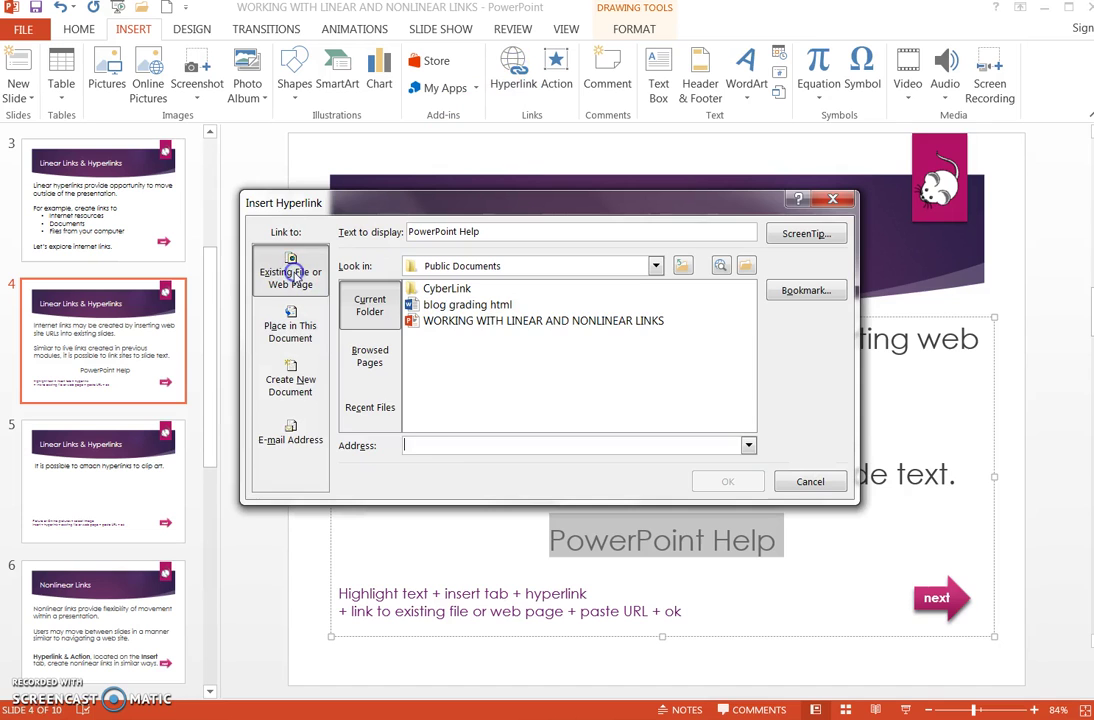
left_click(444, 443)
type("https://support.office.com/en-us/powerpoint")
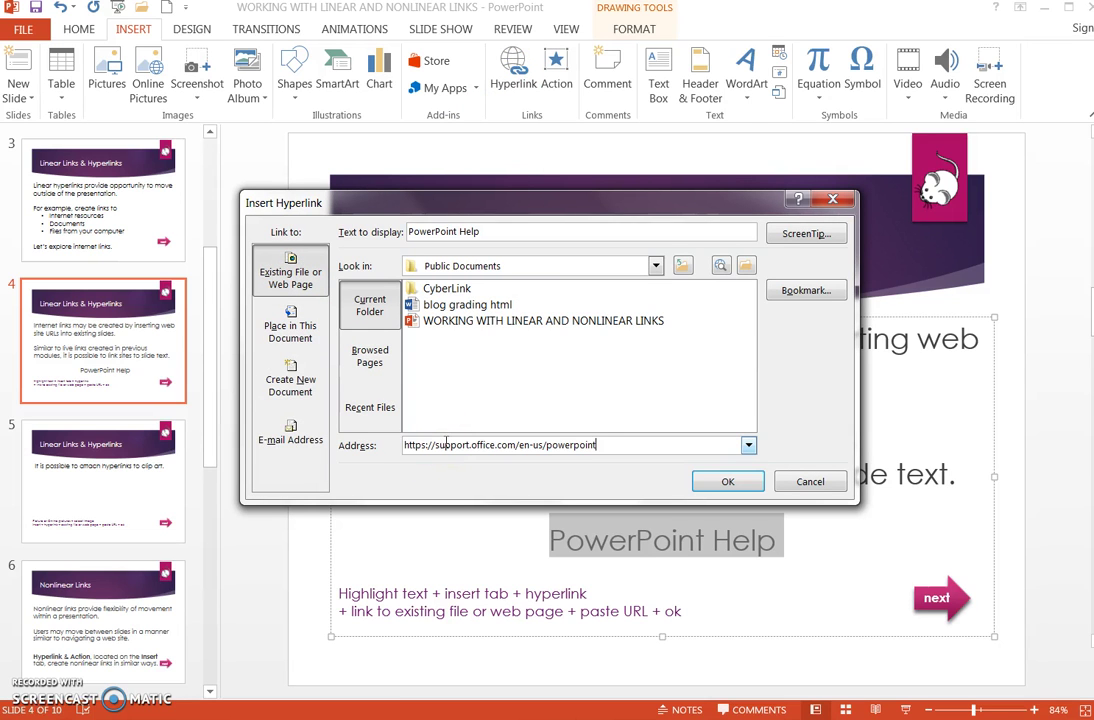
left_click(728, 482)
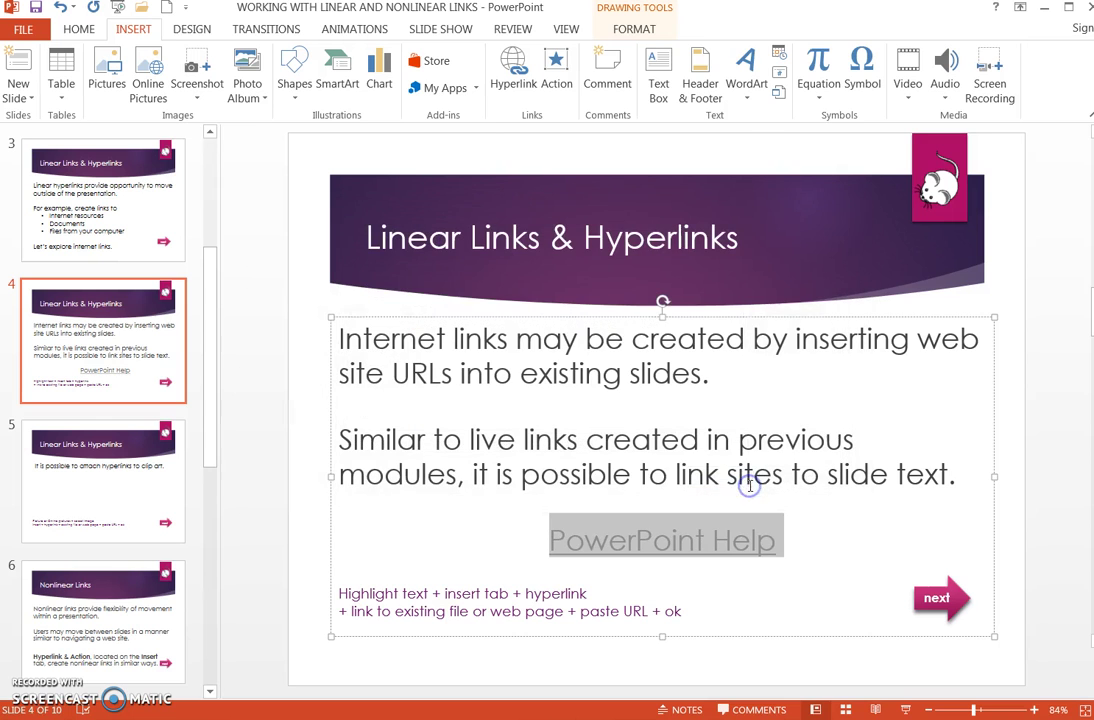
left_click(300, 641)
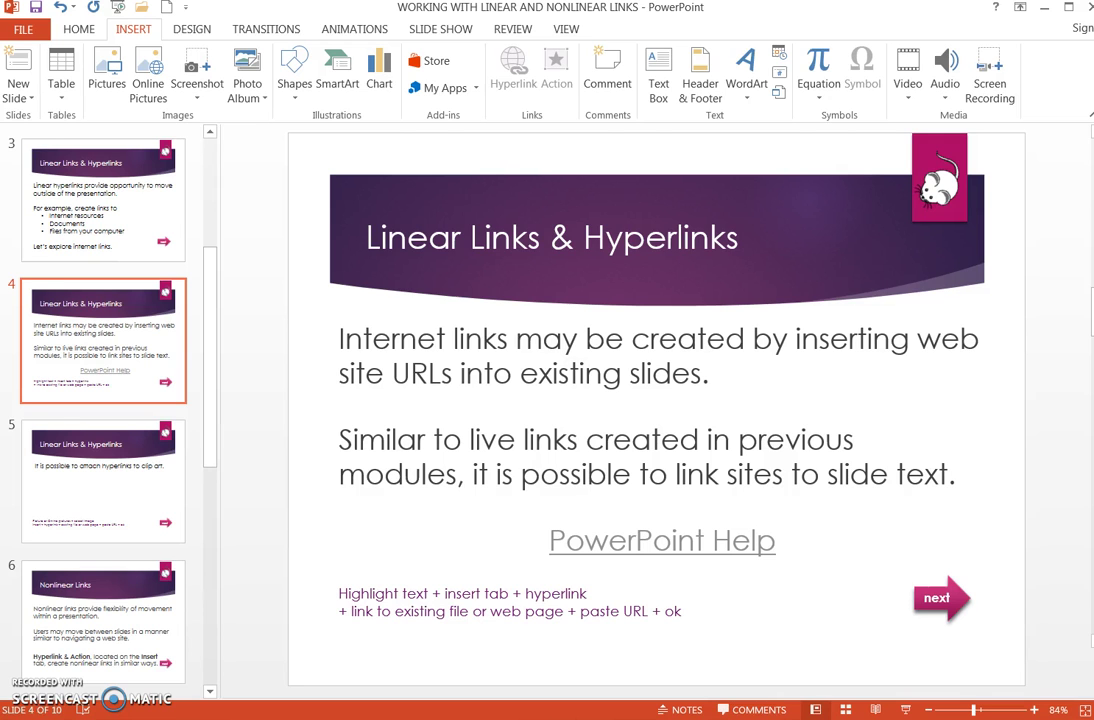
On slide 5, search online pictures for 'internet' and insert the globe-with-networked-laptops image
left_click(103, 480)
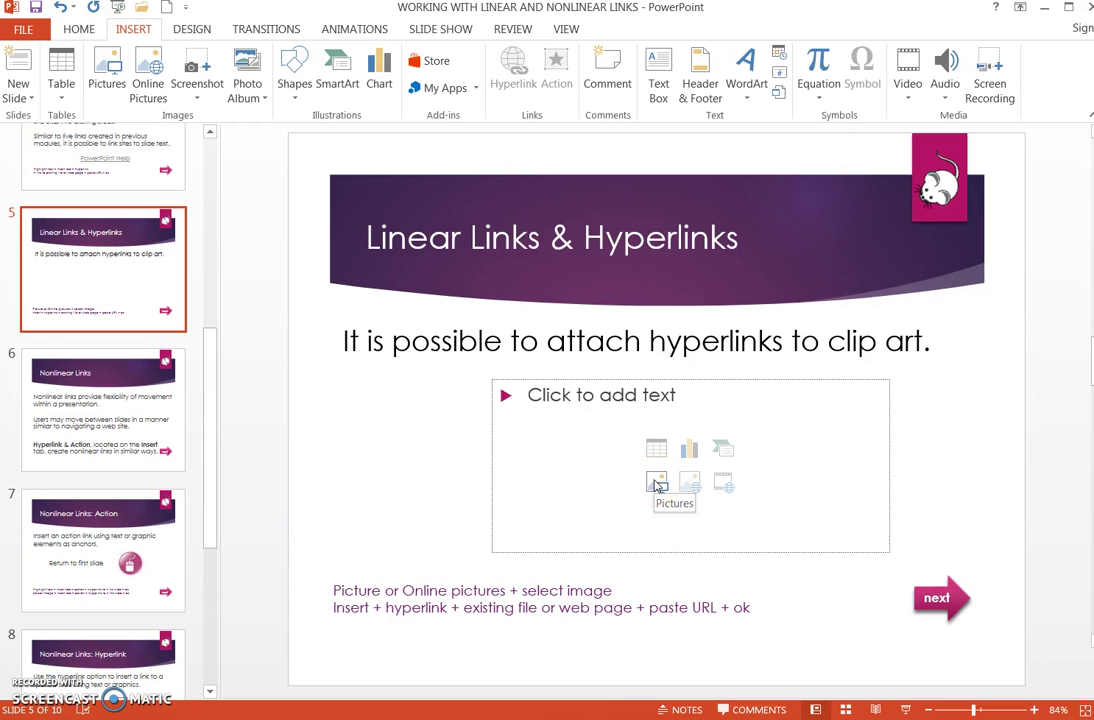
left_click(691, 486)
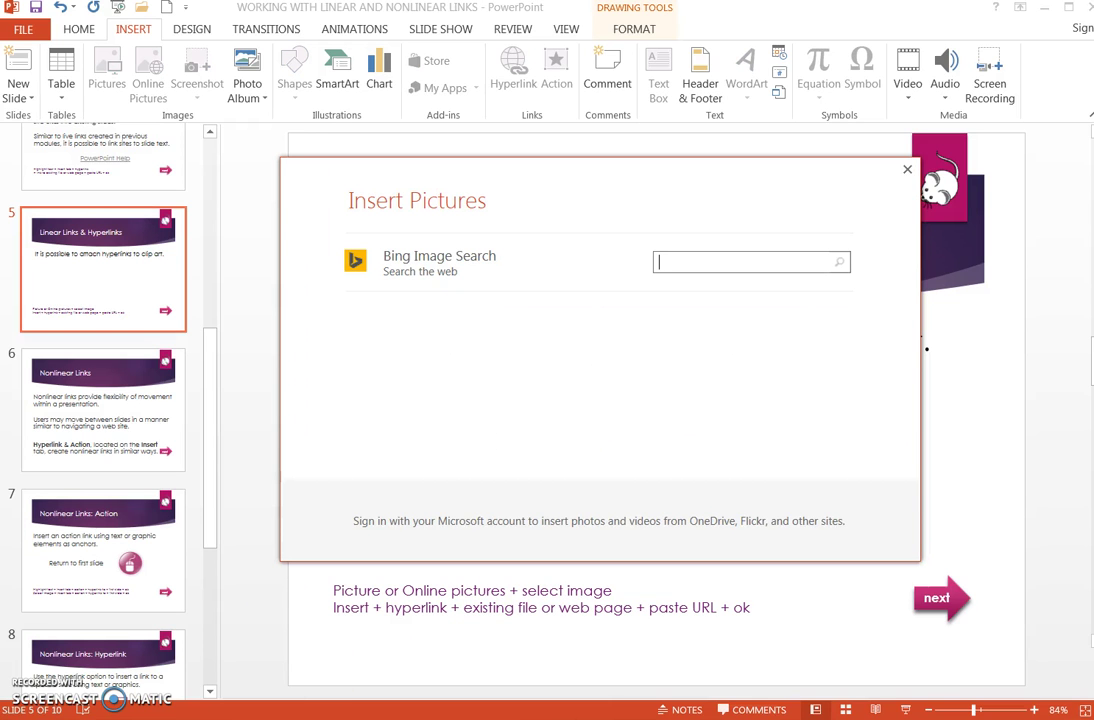
type("internet")
key("Return")
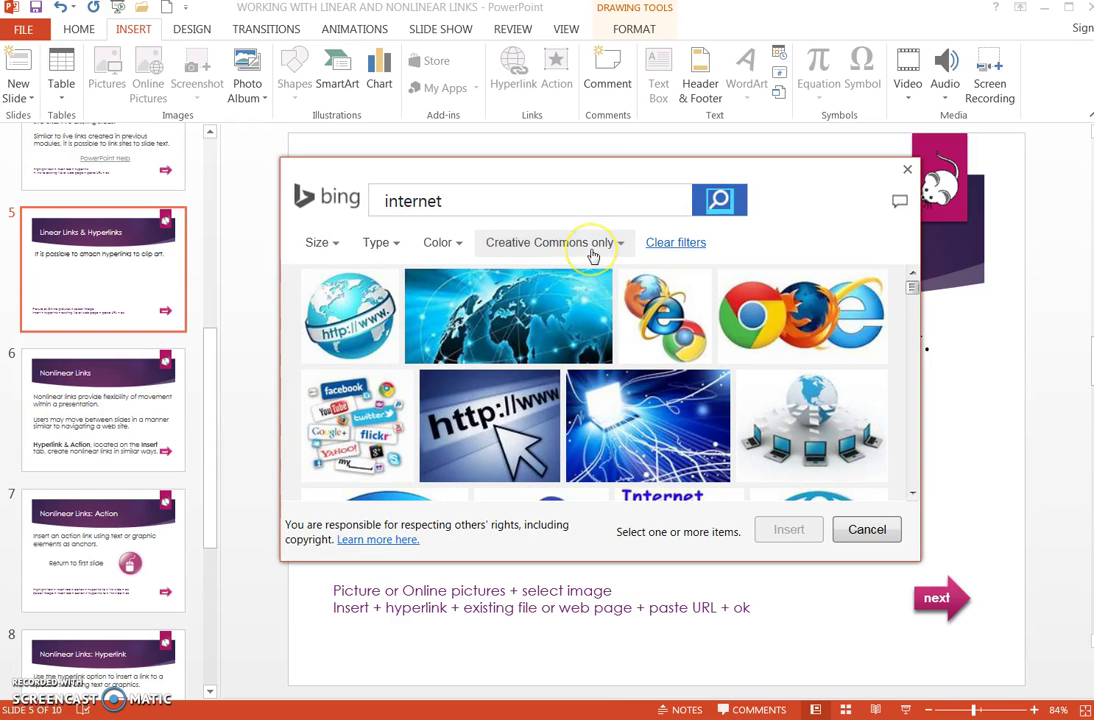
left_click(811, 484)
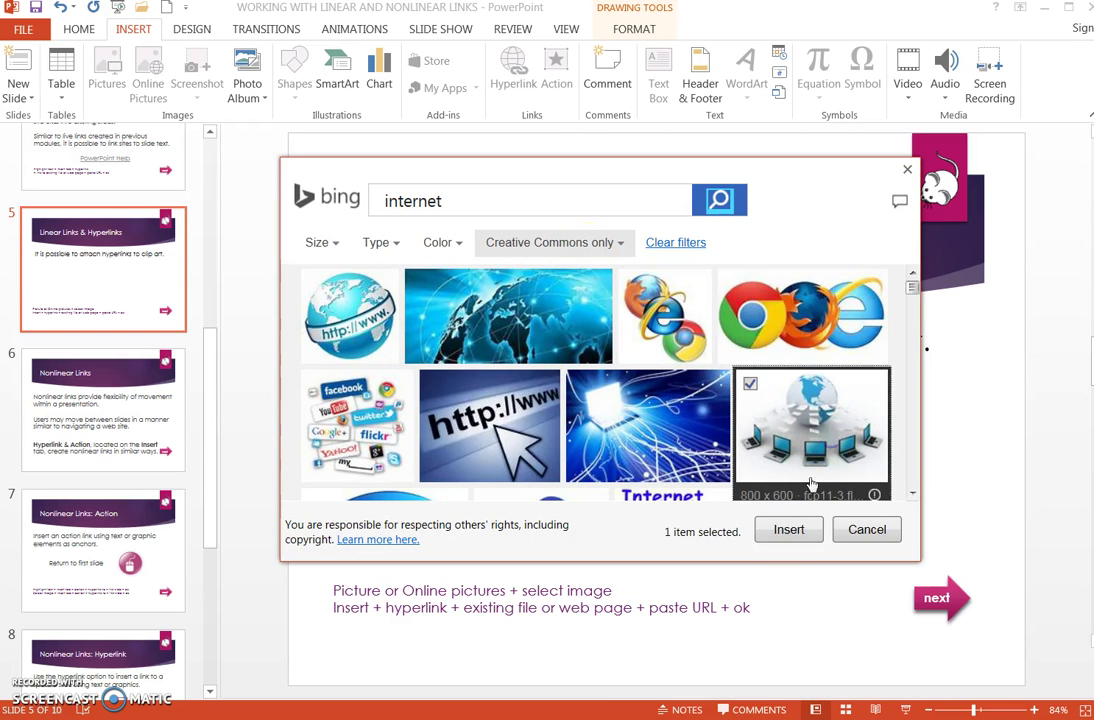
left_click(788, 529)
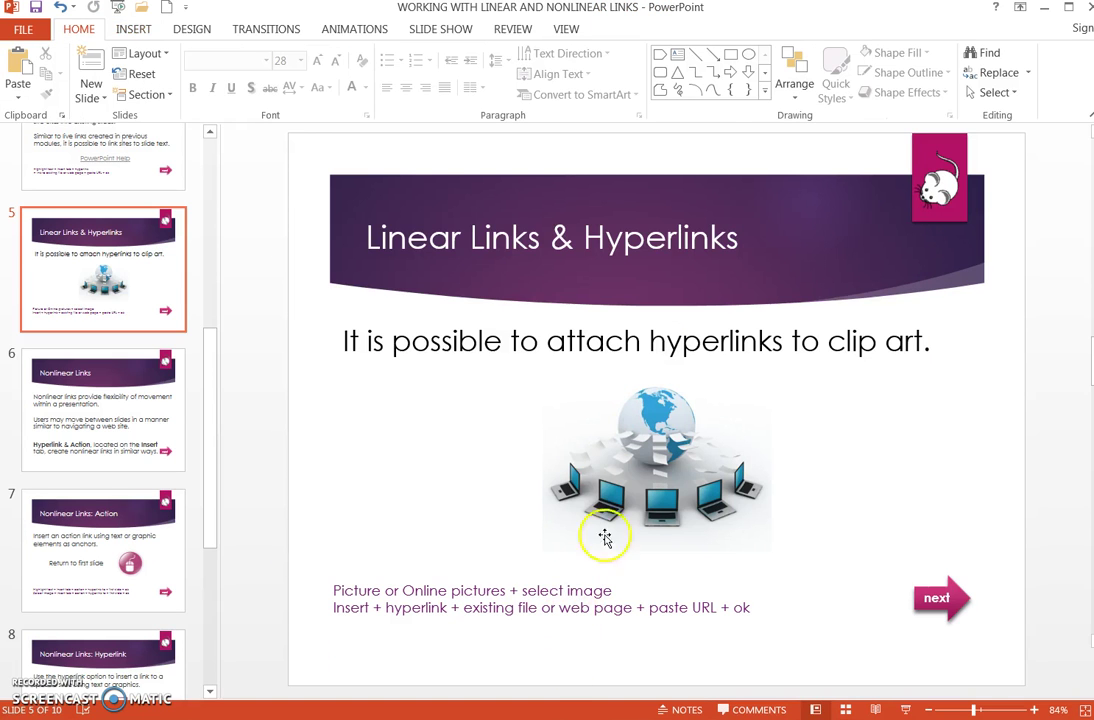
Hyperlink the slide 5 globe picture to the PowerPoint support web address, then show slide 6
left_click(620, 462)
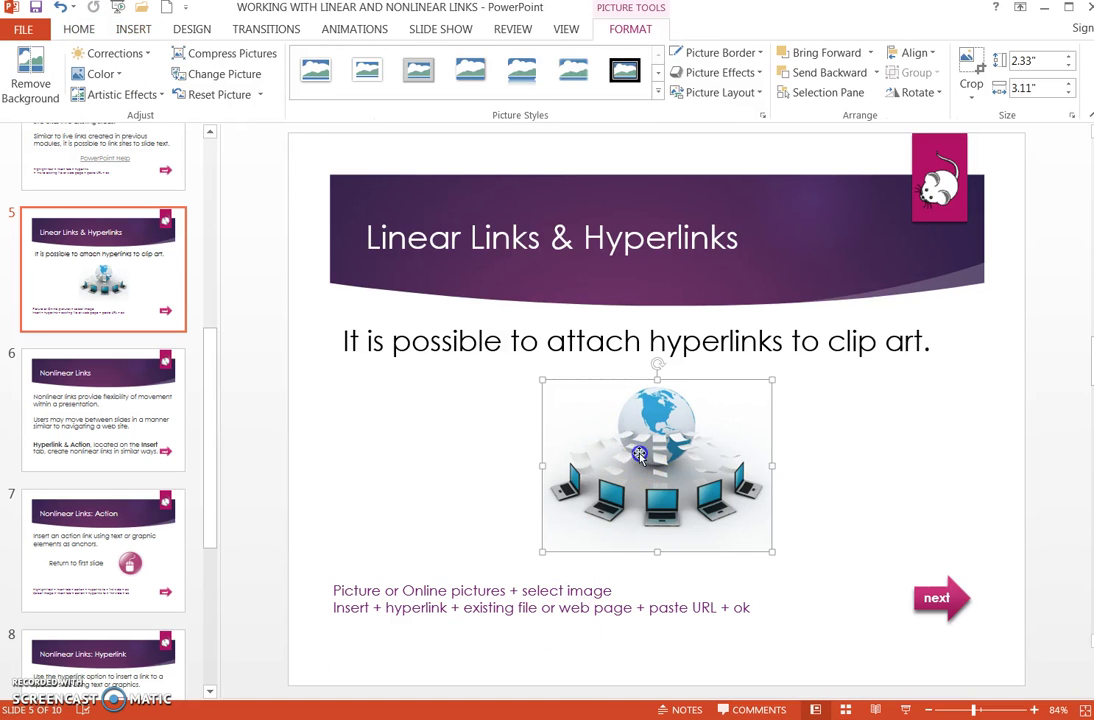
left_click(128, 29)
left_click(511, 85)
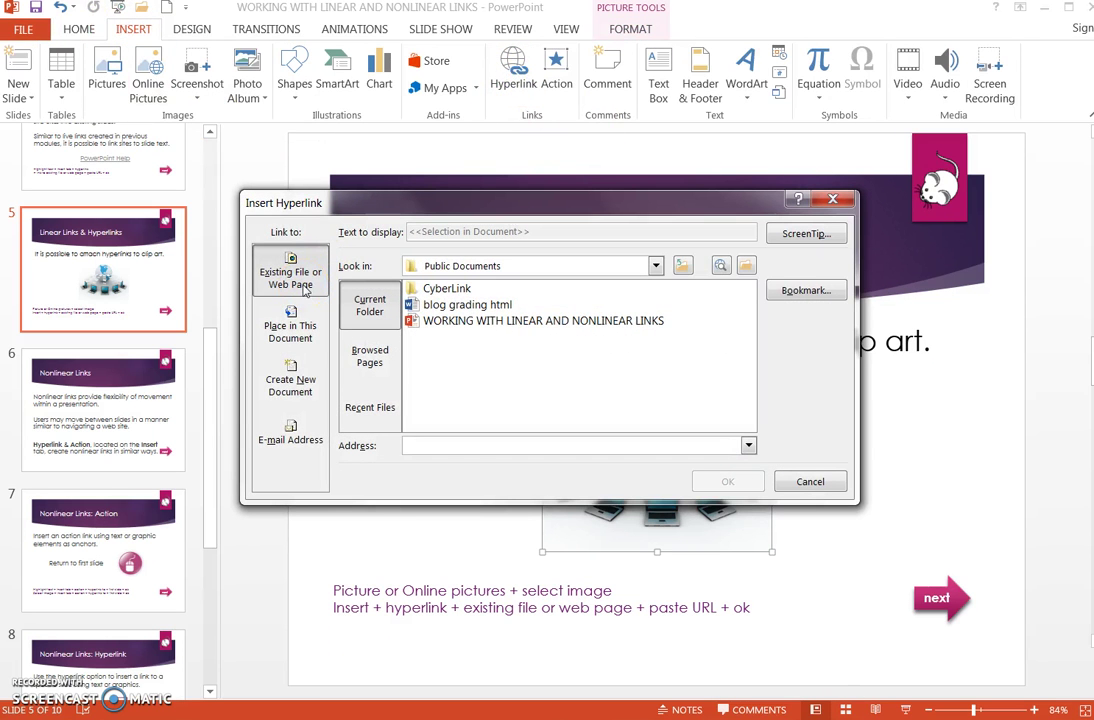
left_click(442, 445)
type("https://support.office.com/en-us/powerpoint")
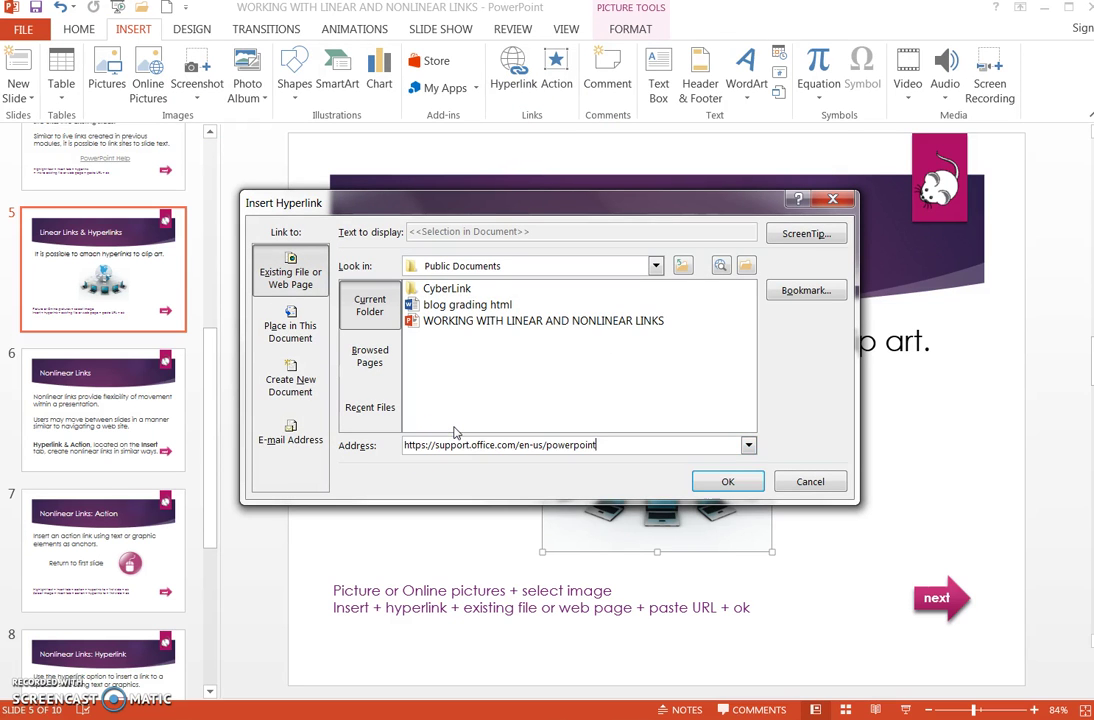
left_click(740, 481)
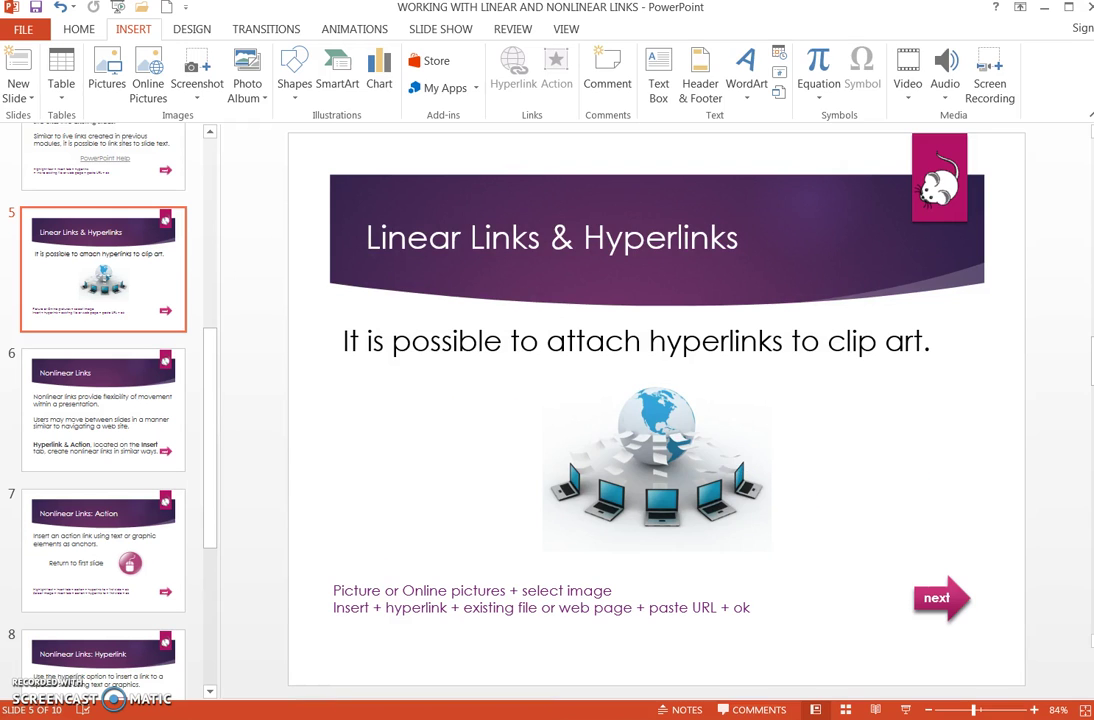
left_click(103, 410)
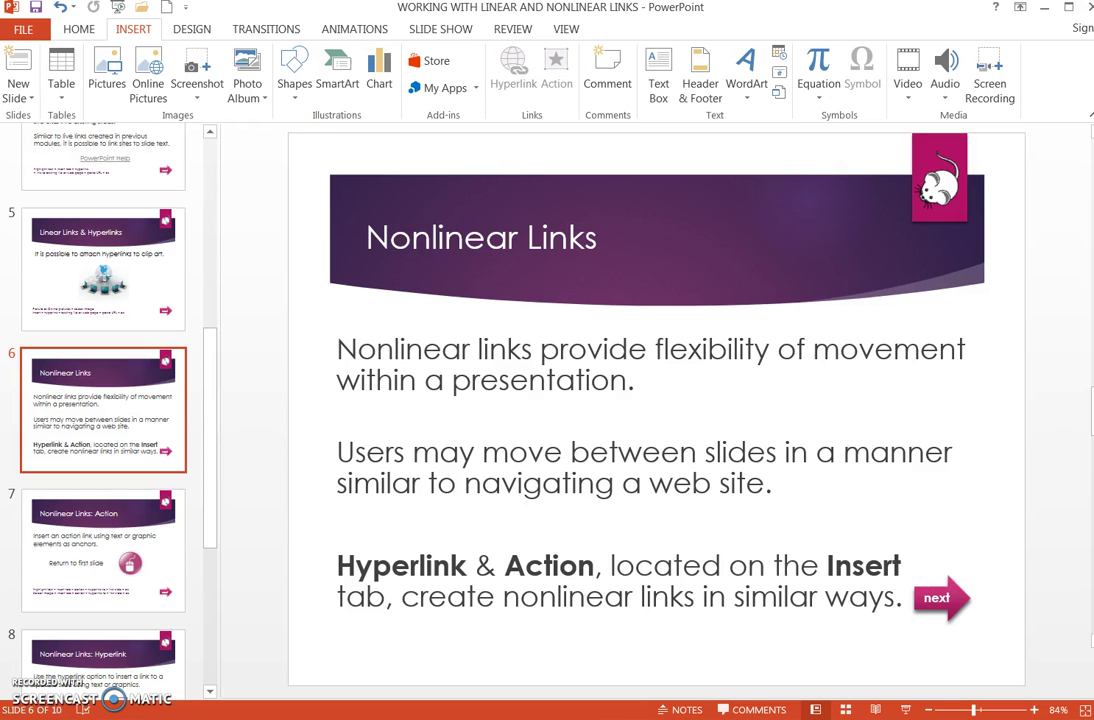
On slide 7, set the 'Return to first slide' text's action to Hyperlink to First Slide
left_click(72, 500)
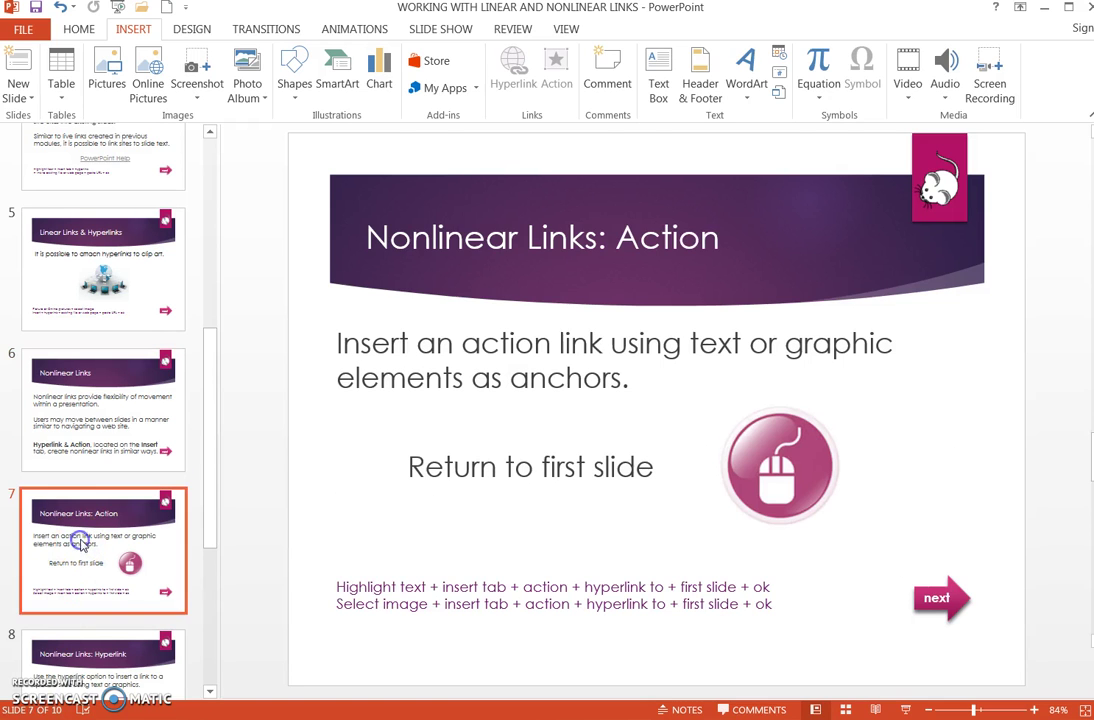
scroll(103, 410, "down", 3)
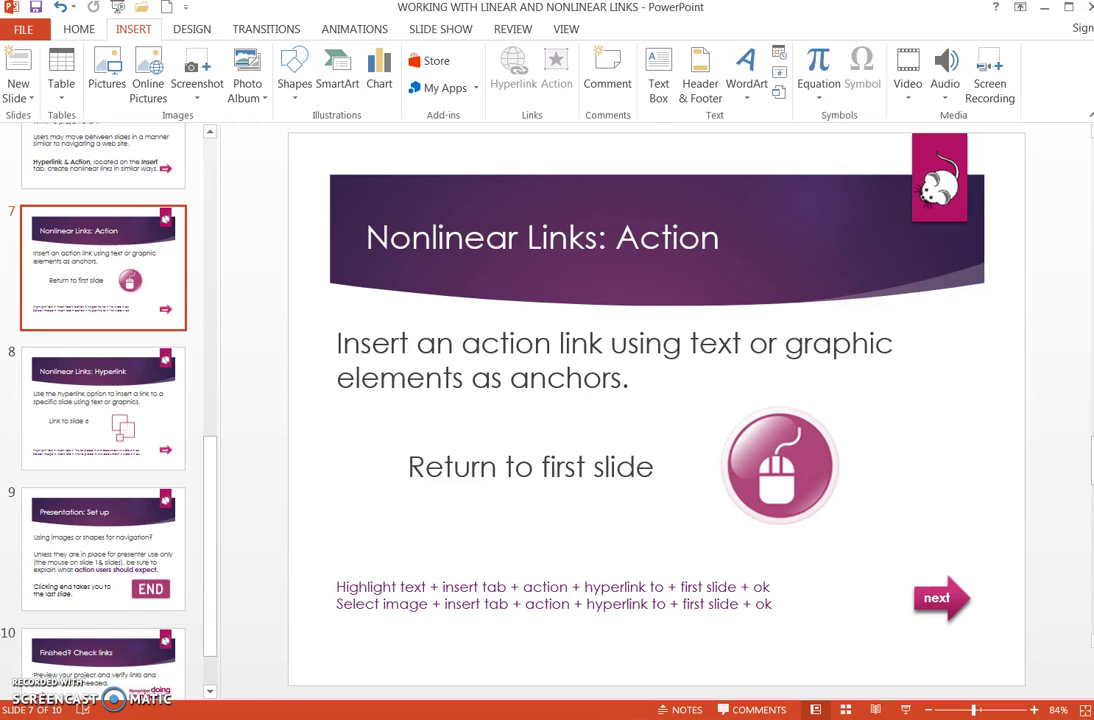
left_click_drag(398, 464, 625, 469)
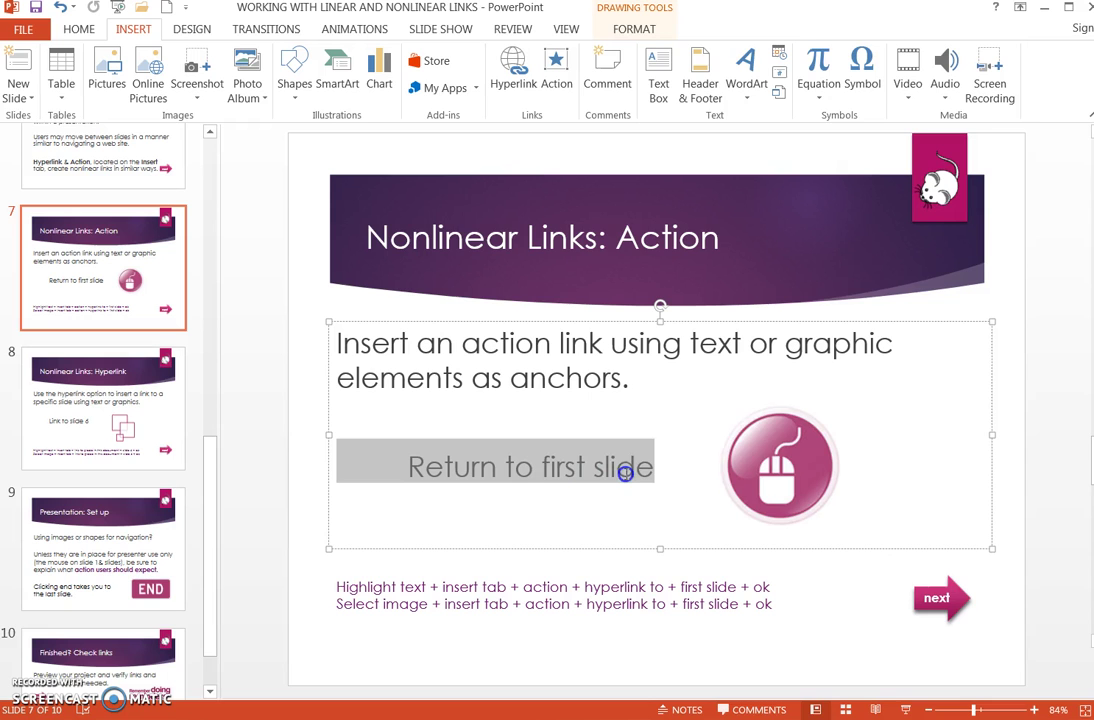
left_click(566, 69)
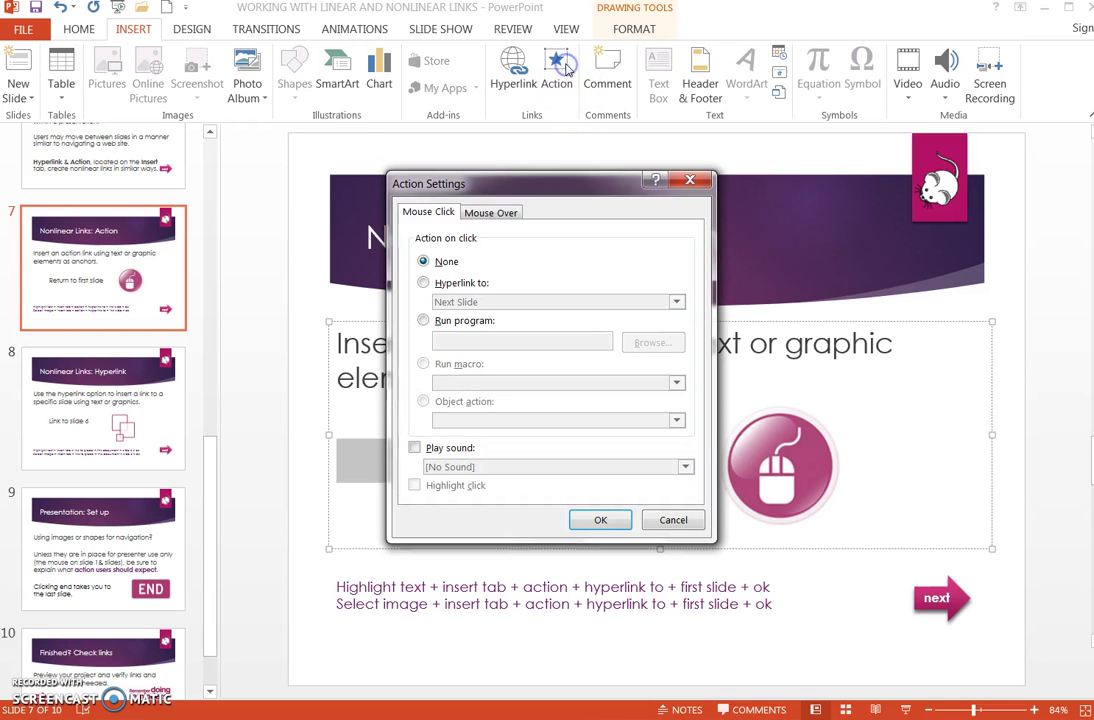
left_click(476, 284)
left_click(488, 302)
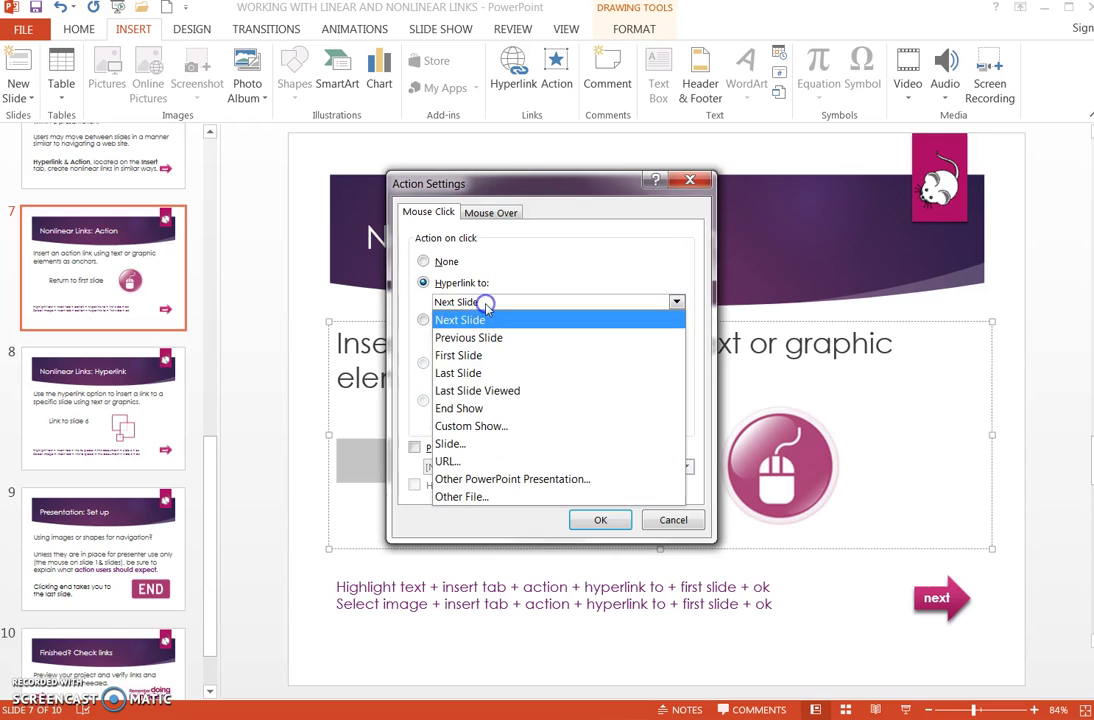
left_click(488, 355)
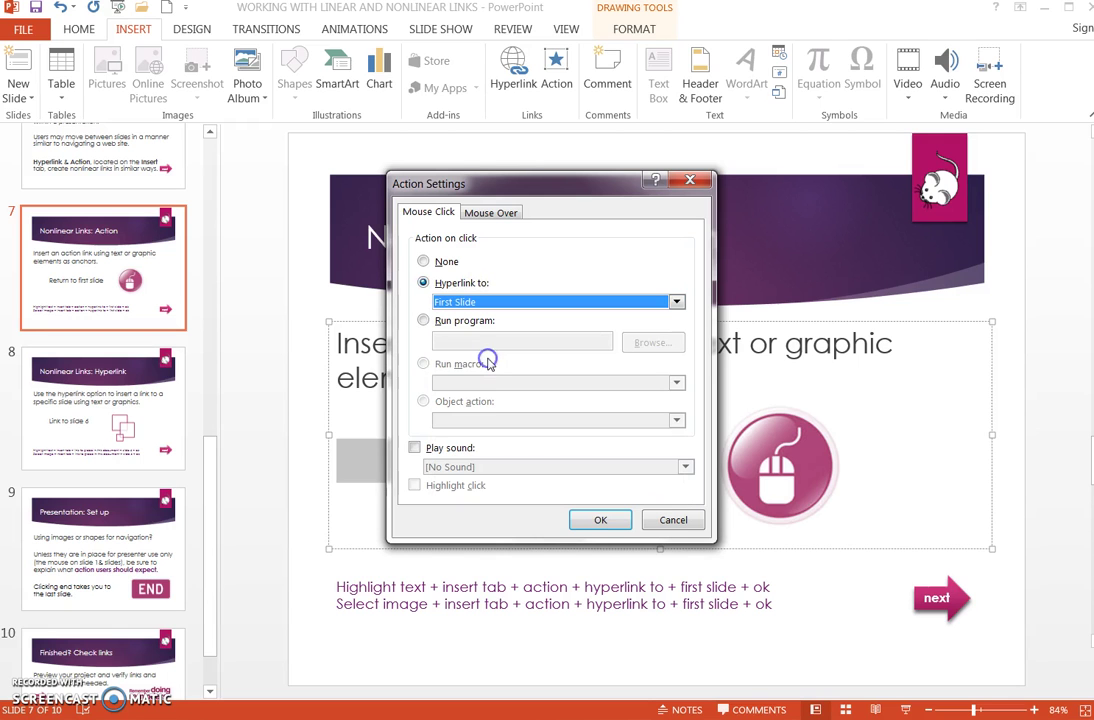
left_click(593, 521)
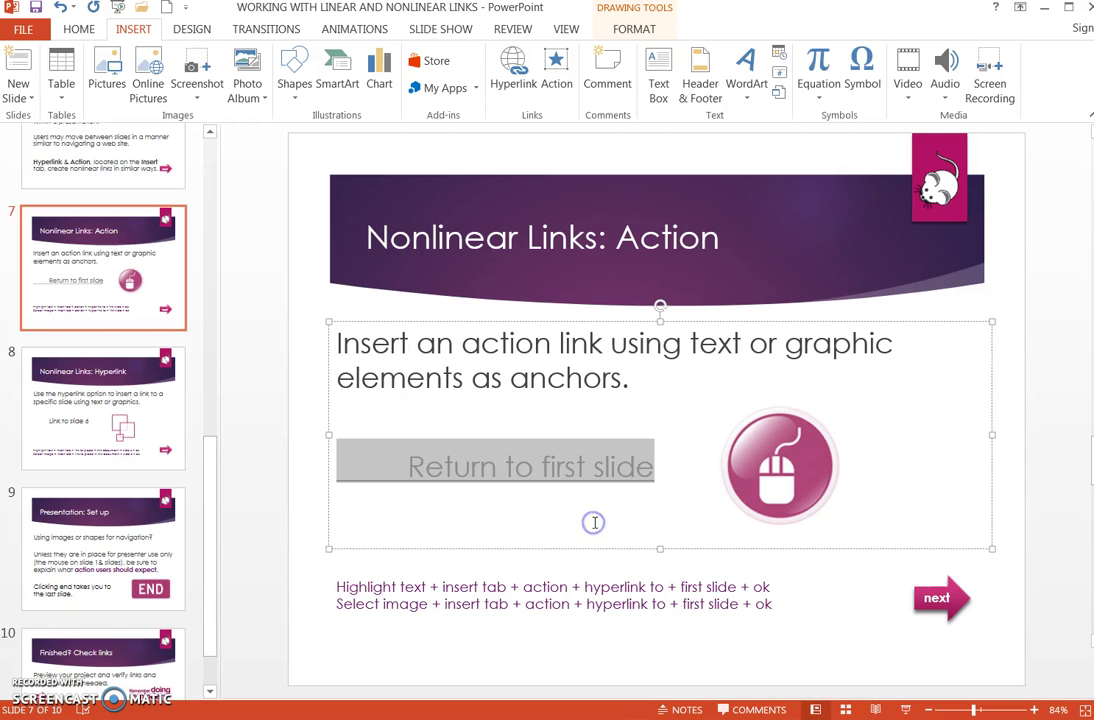
Give the slide 7 mouse-icon picture an action hyperlink to the First Slide
left_click(530, 664)
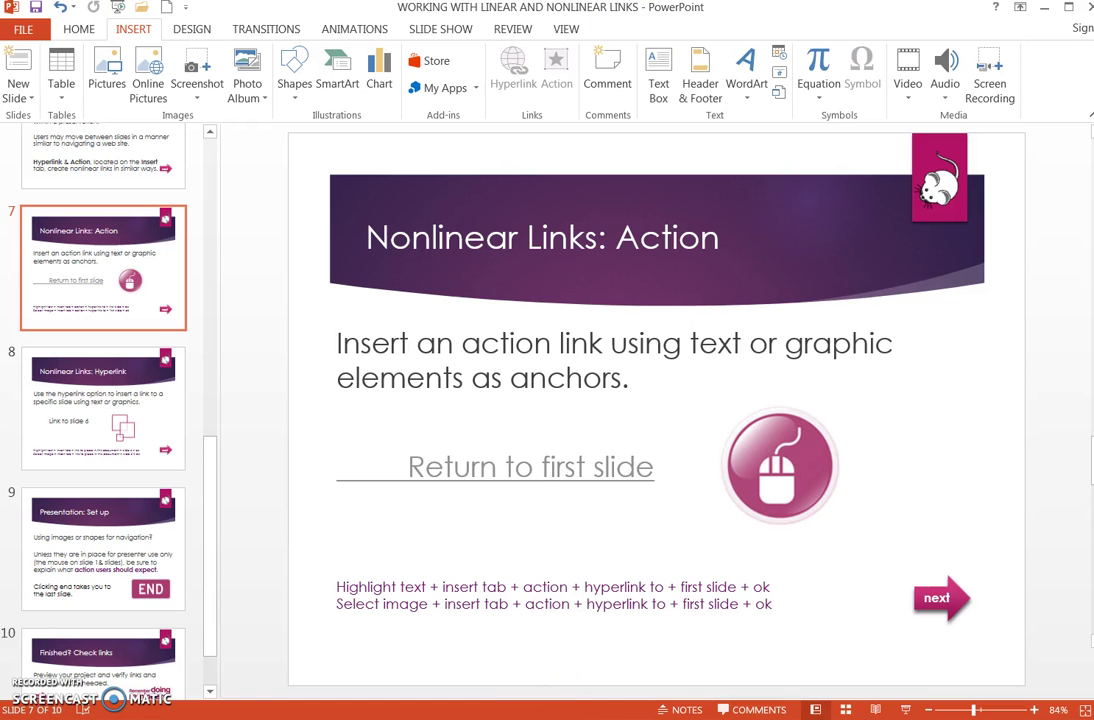
left_click(460, 466)
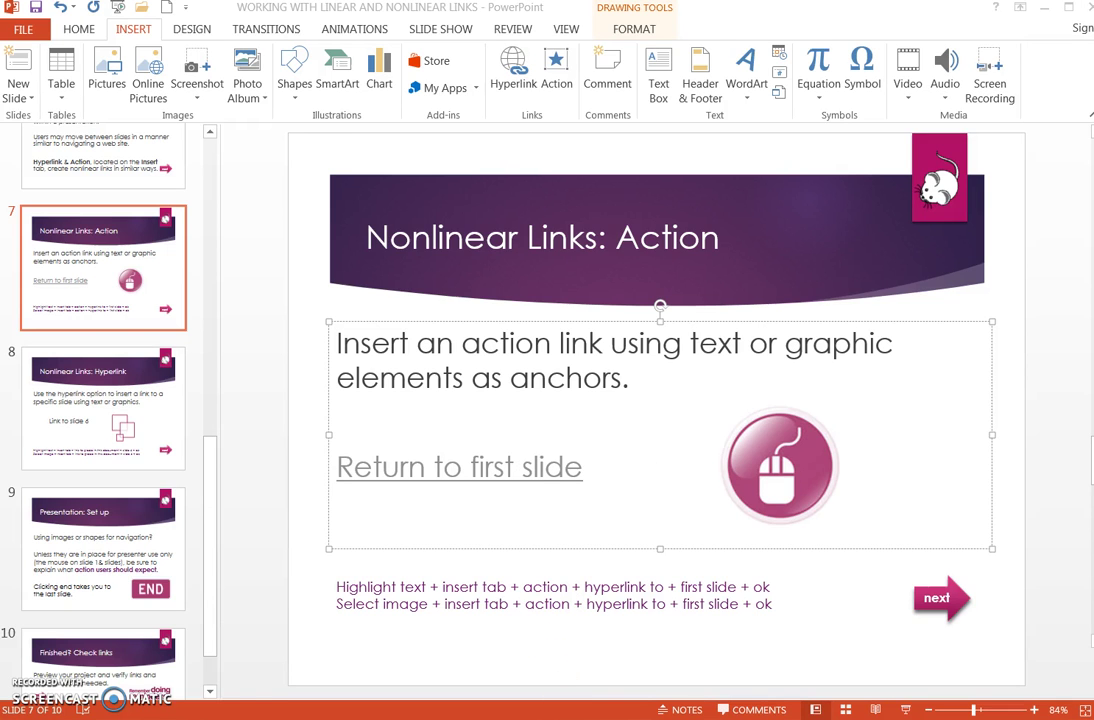
left_click(781, 474)
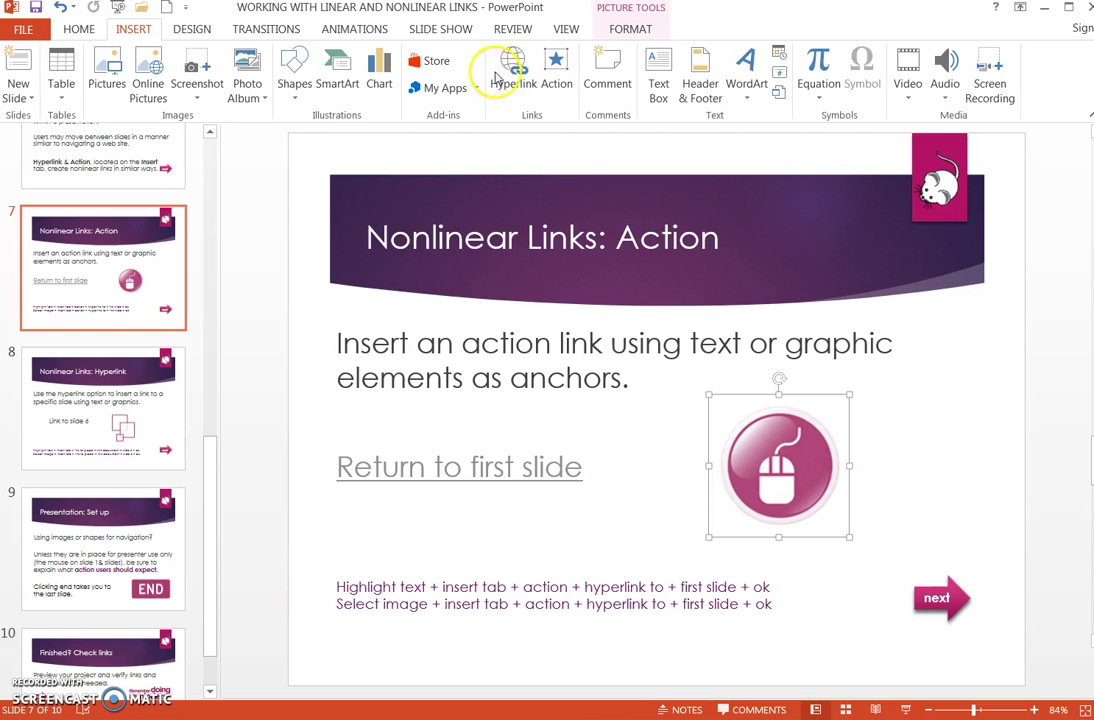
left_click(557, 72)
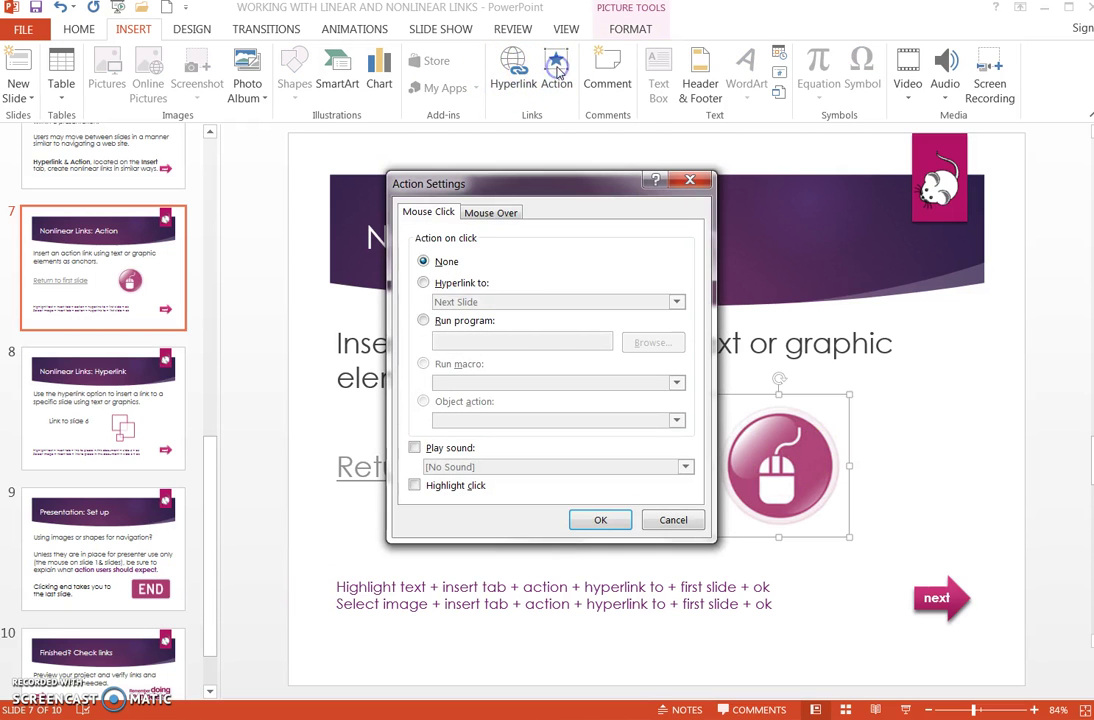
left_click(465, 284)
left_click(478, 301)
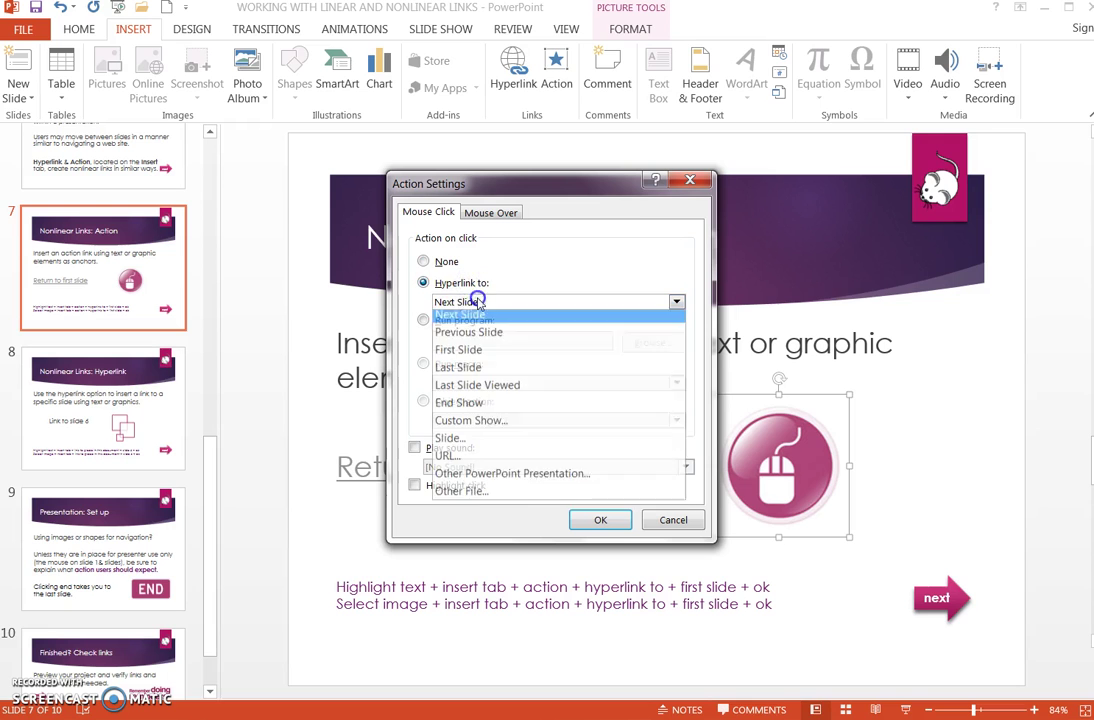
left_click(485, 350)
left_click(594, 522)
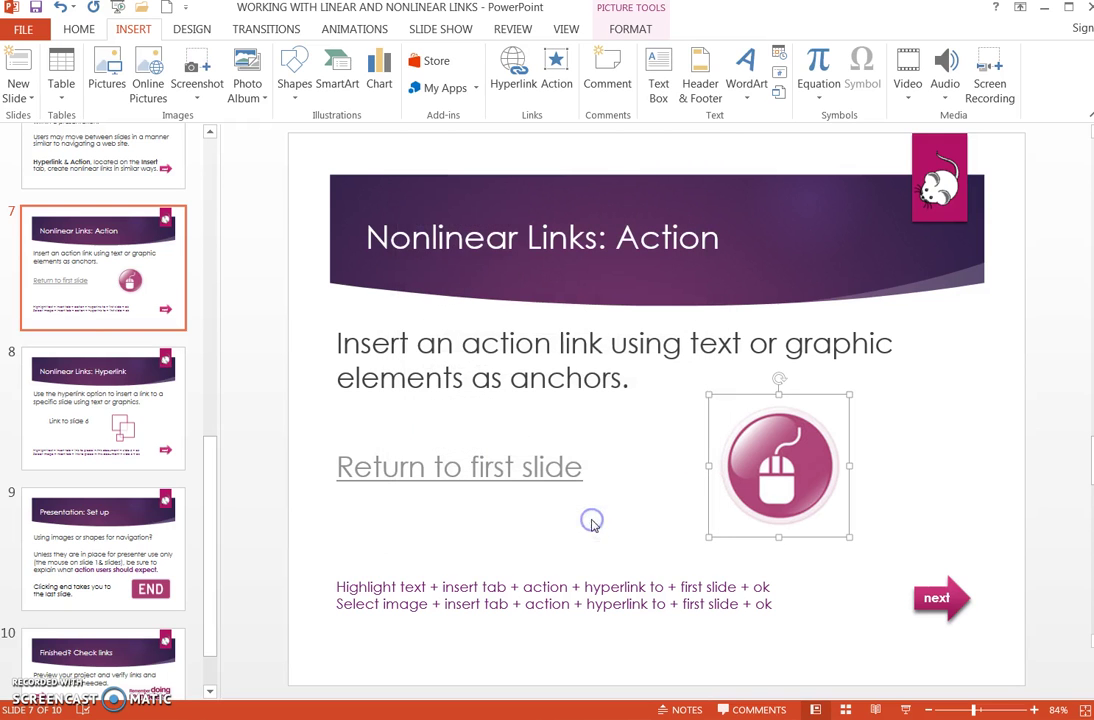
On slide 8, hyperlink the 'Link to slide 6' text to '6. Nonlinear Links' in this document
key("Page_Down")
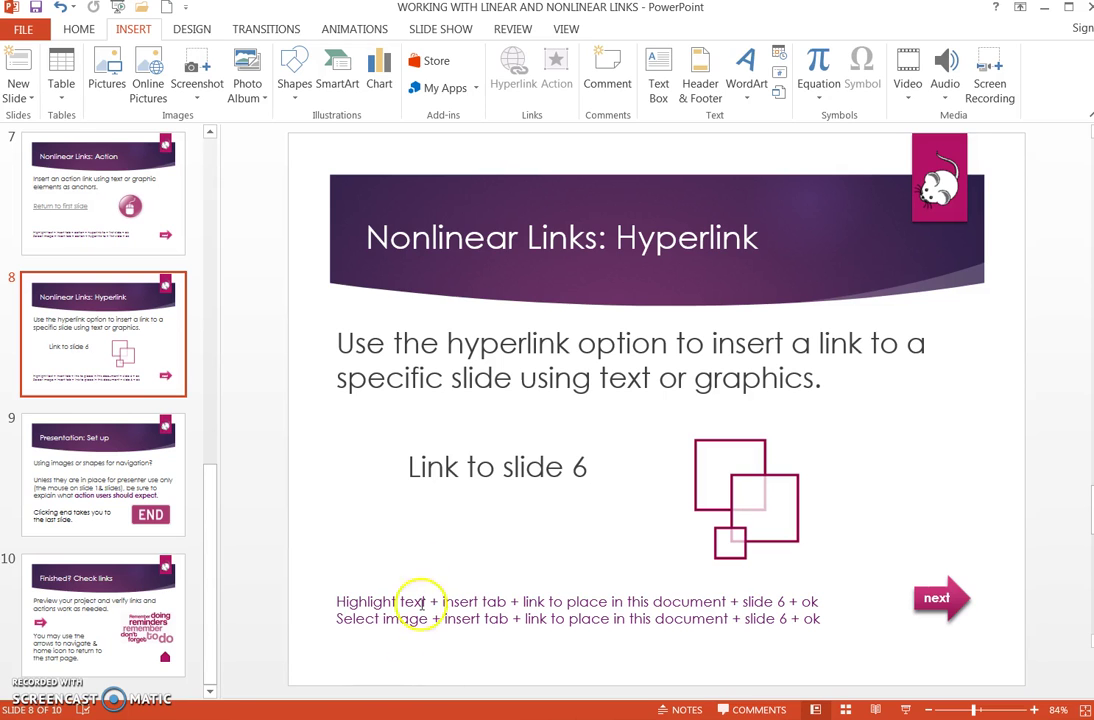
left_click_drag(410, 470, 583, 471)
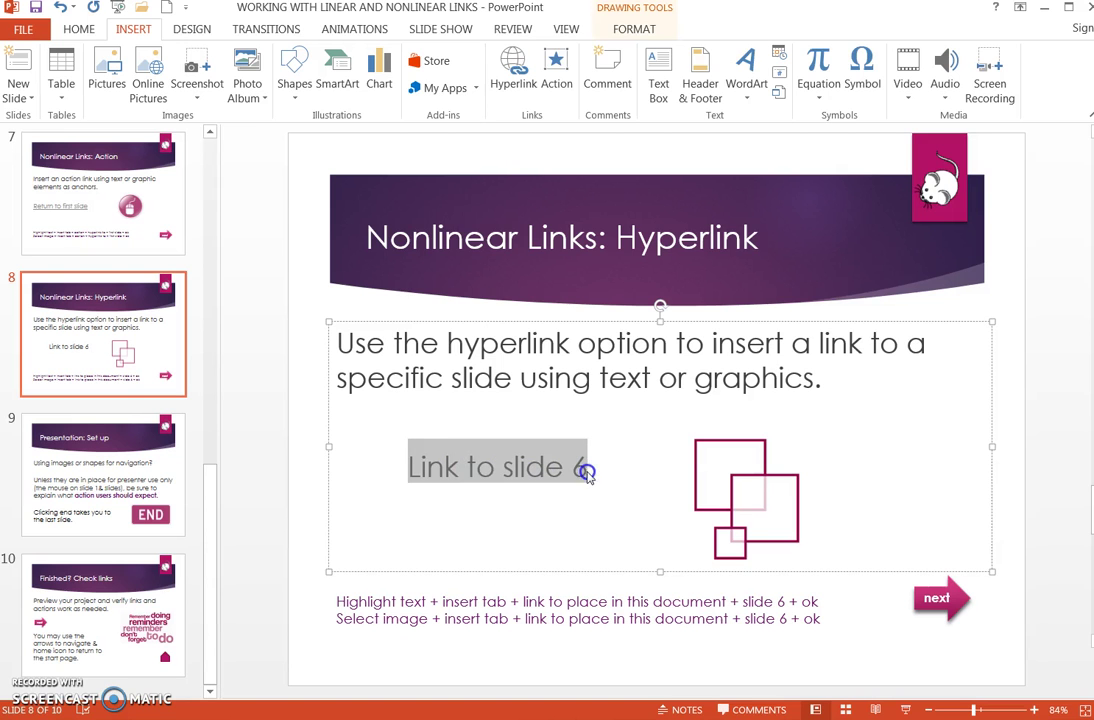
left_click(517, 72)
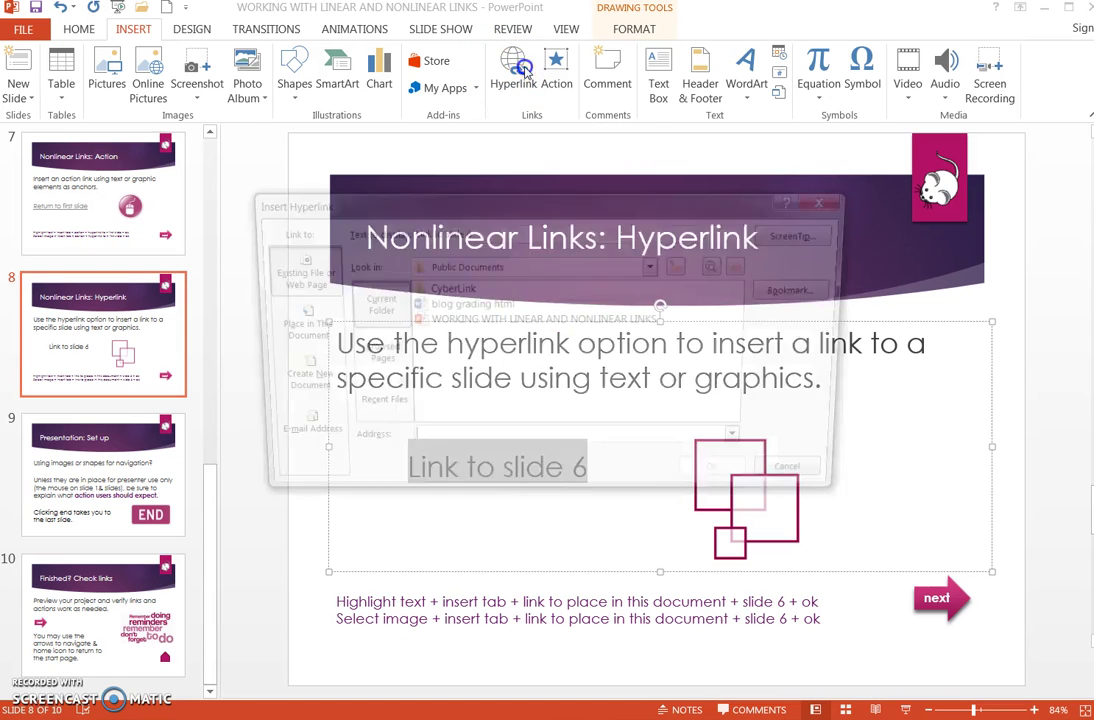
left_click(300, 332)
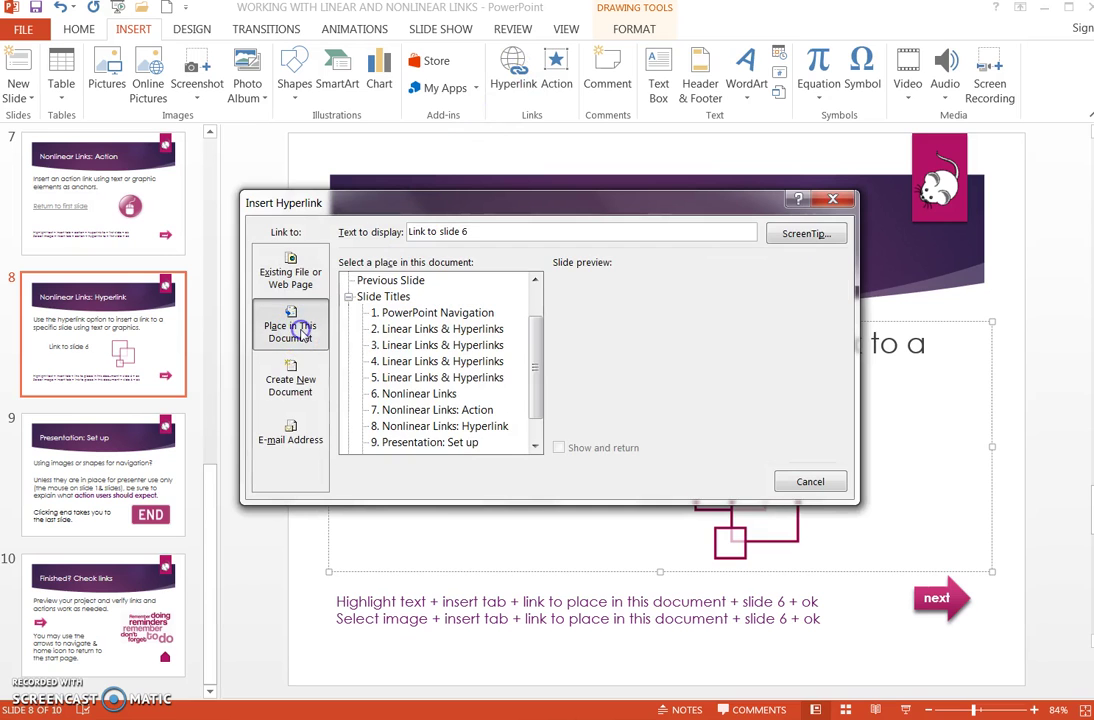
left_click(535, 447)
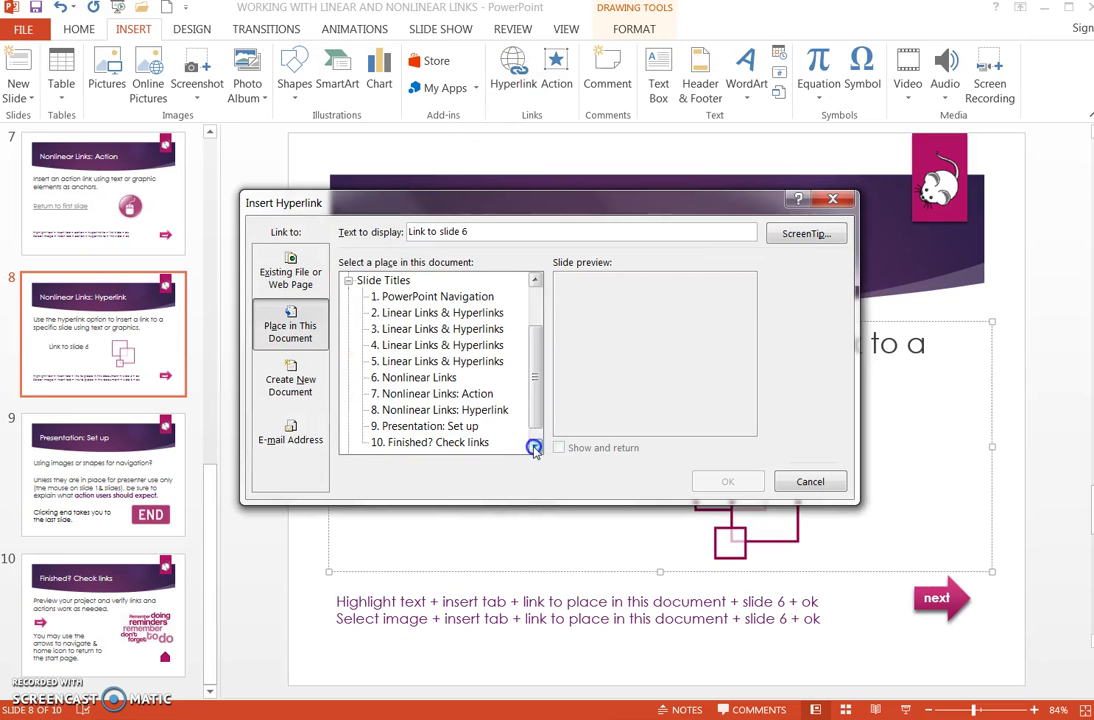
left_click(403, 378)
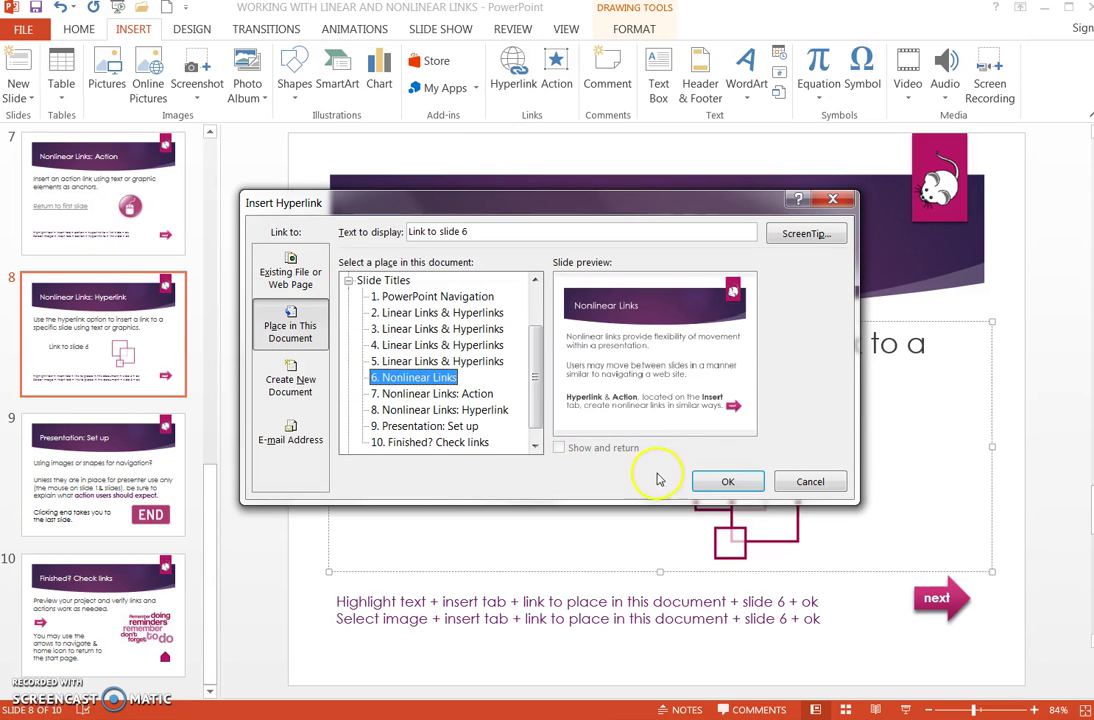
left_click(727, 481)
left_click(872, 482)
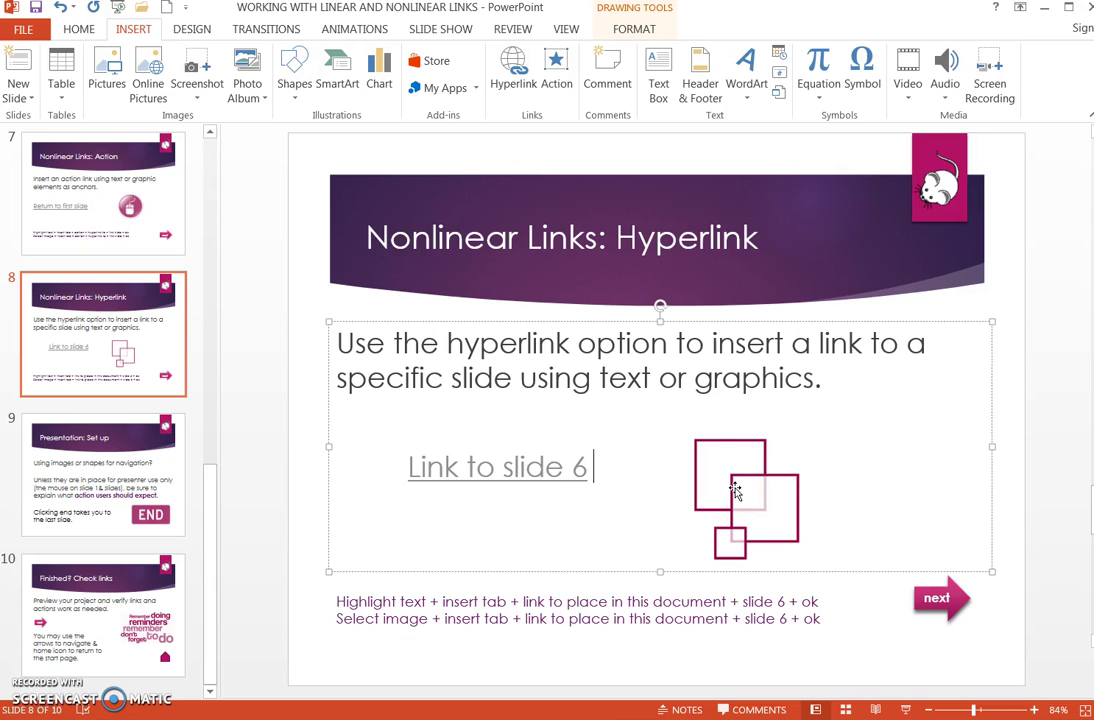
Hyperlink the overlapping-squares graphic on slide 8 to '6. Nonlinear Links', then move to slide 9
left_click(735, 489)
left_click(514, 88)
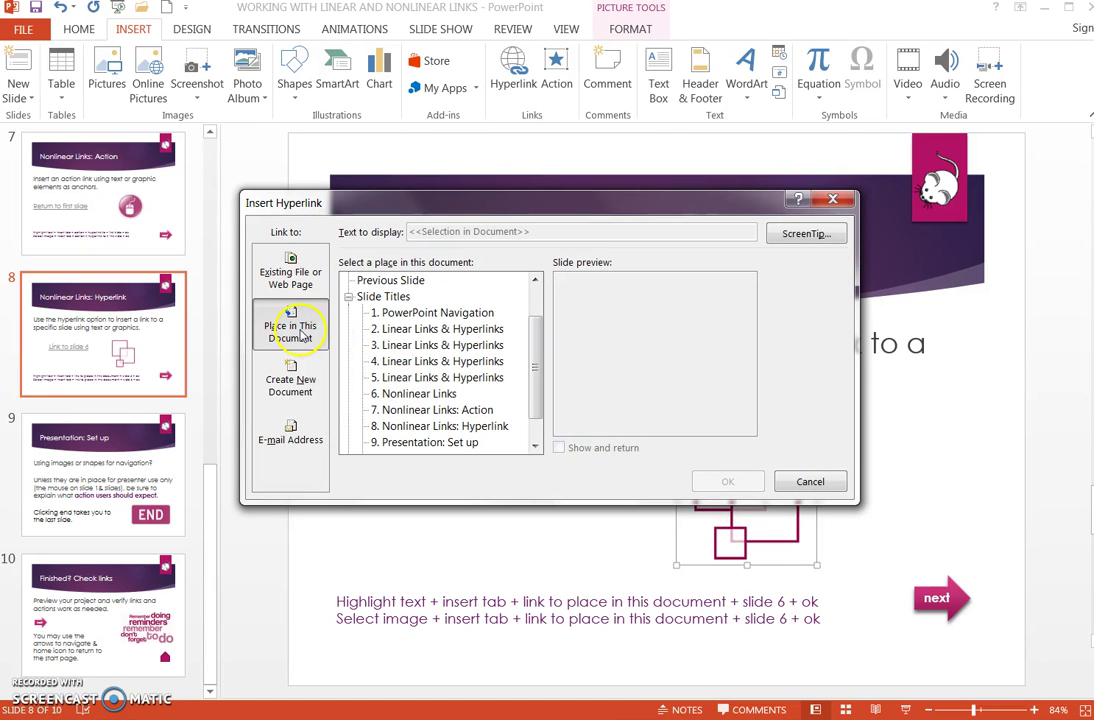
left_click(420, 394)
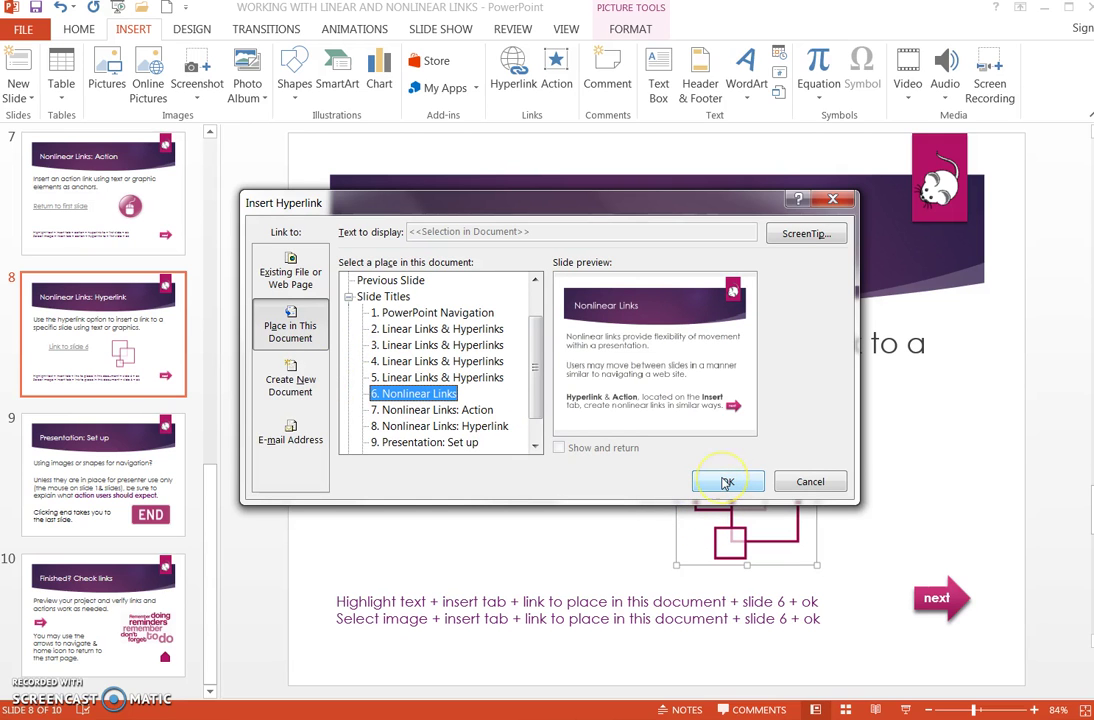
left_click(727, 483)
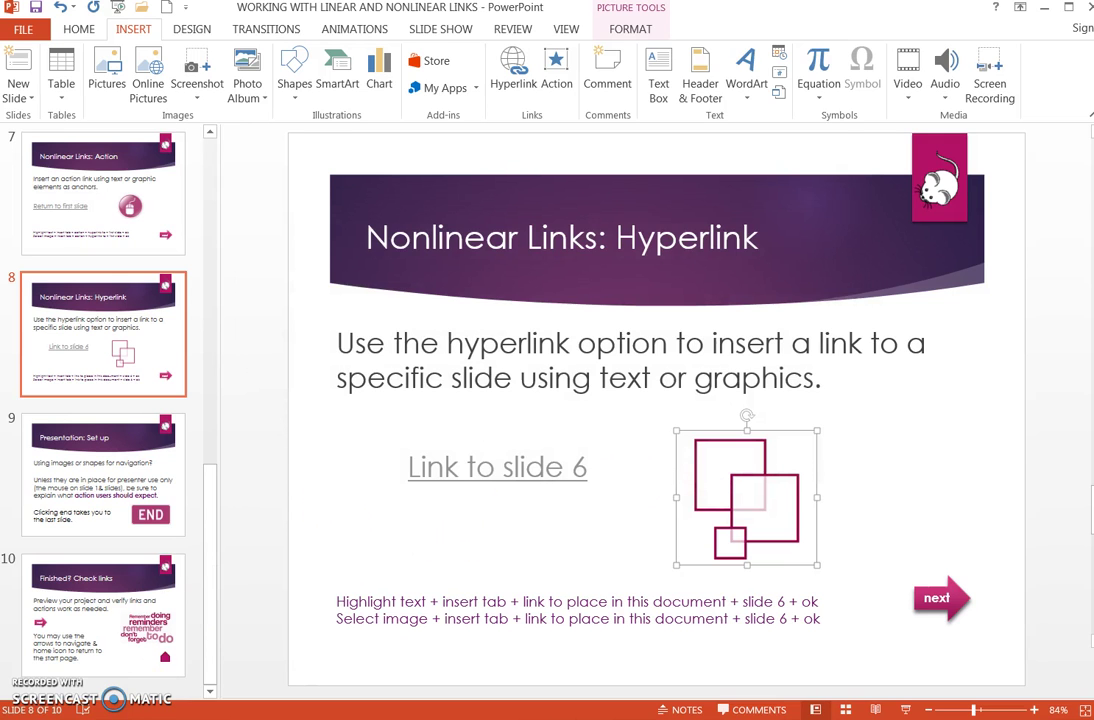
left_click(103, 474)
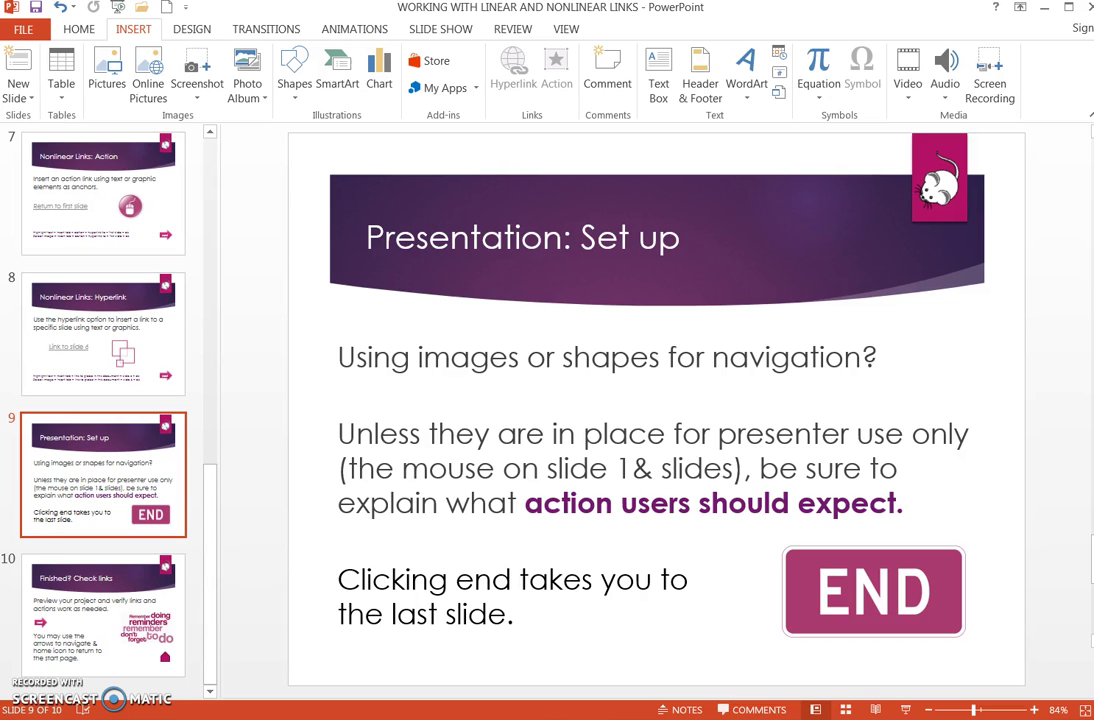
Undo to restore the 6 in slide 9's text, then review slides 8 and 7 and return to slide 9
key("ctrl+z")
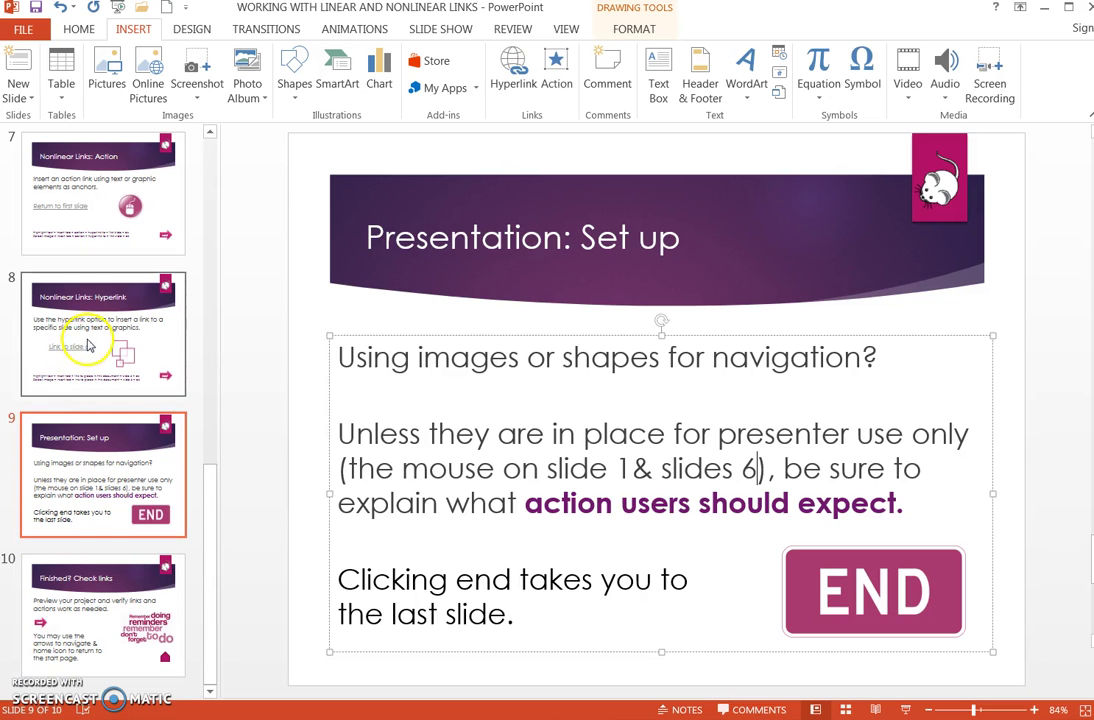
left_click(88, 343)
left_click(118, 198)
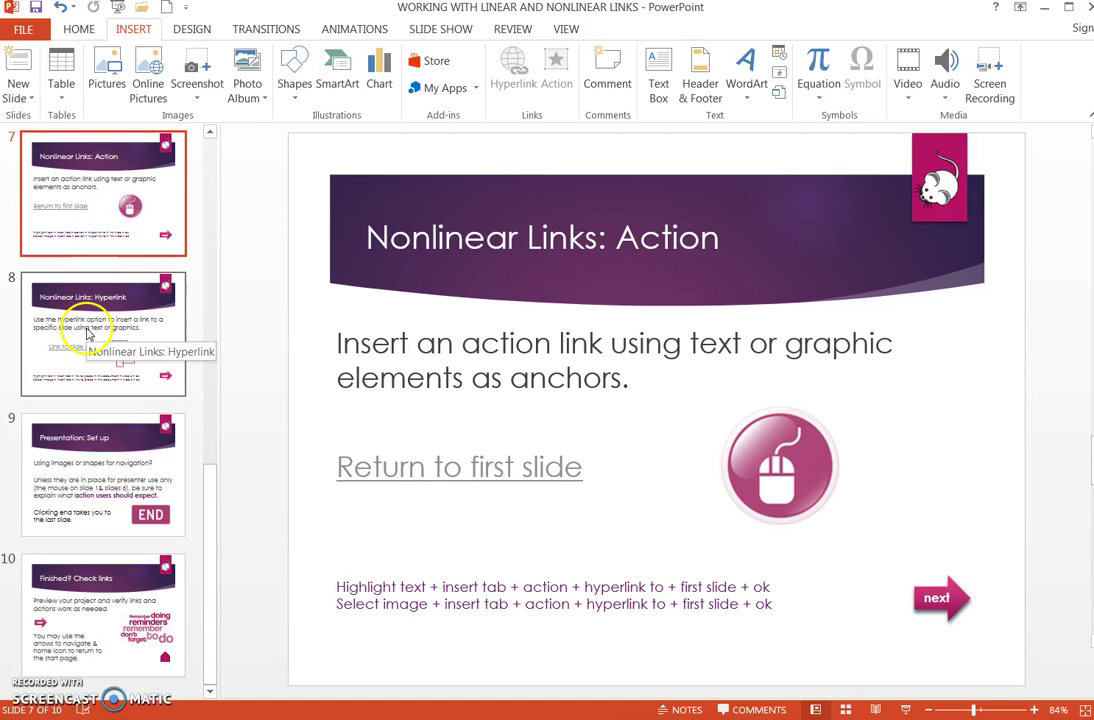
left_click(88, 335)
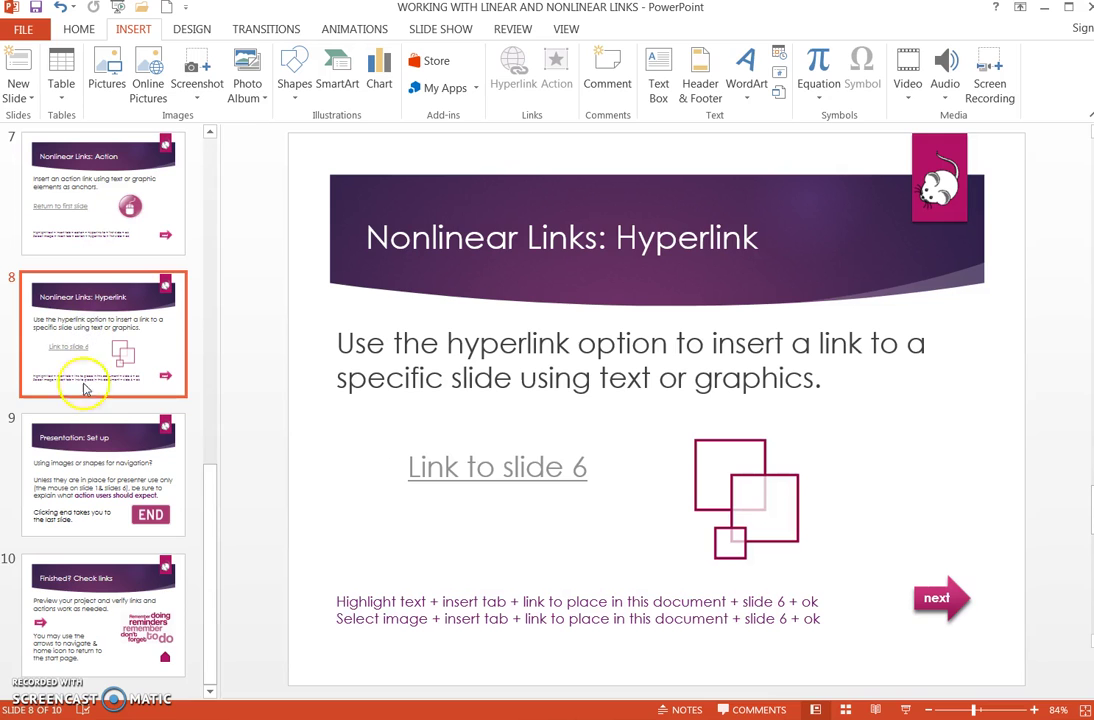
left_click(86, 444)
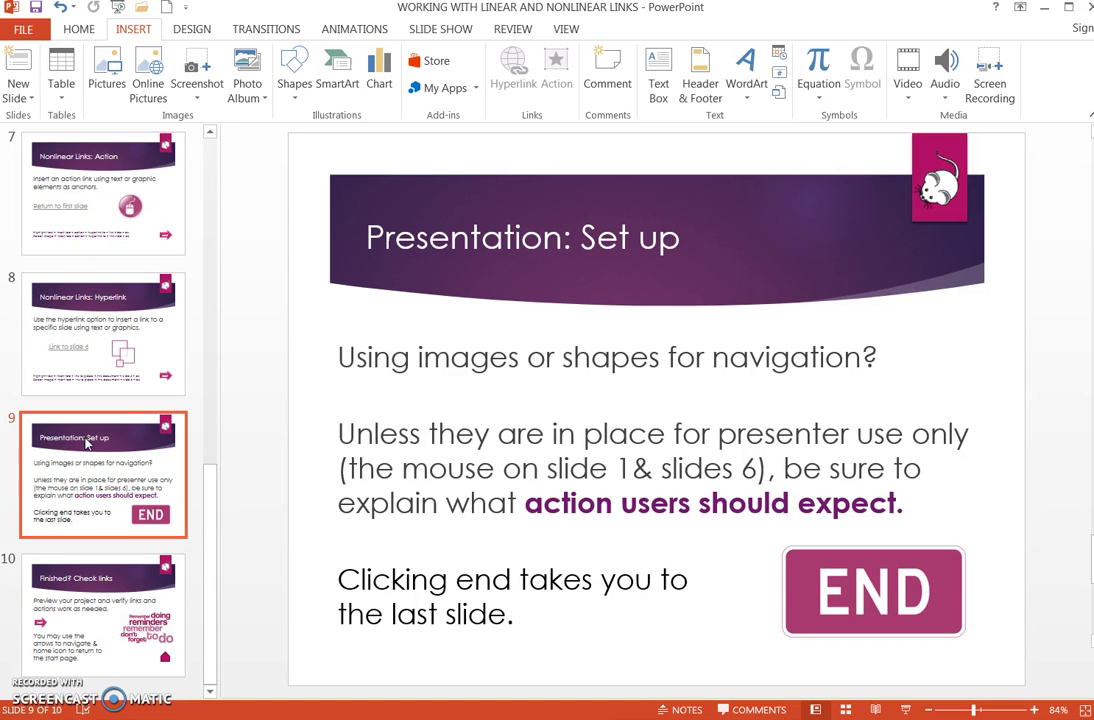